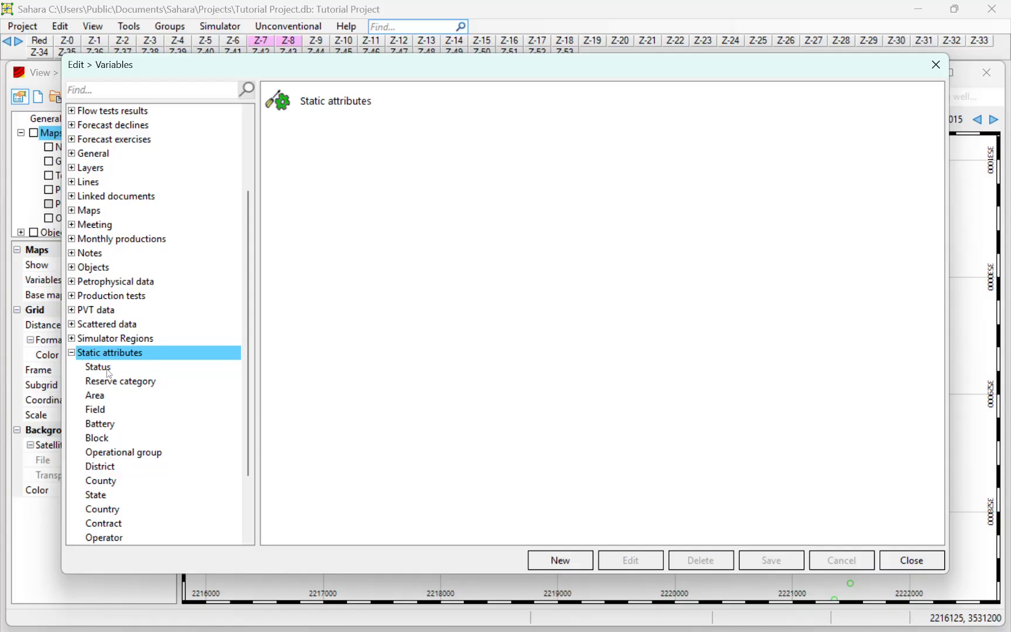
# - Review the Status static attribute's list of values in the variables editor, from OIL to LOCACION, and close the editor
pyautogui.click(105, 369)
pyautogui.click(120, 382)
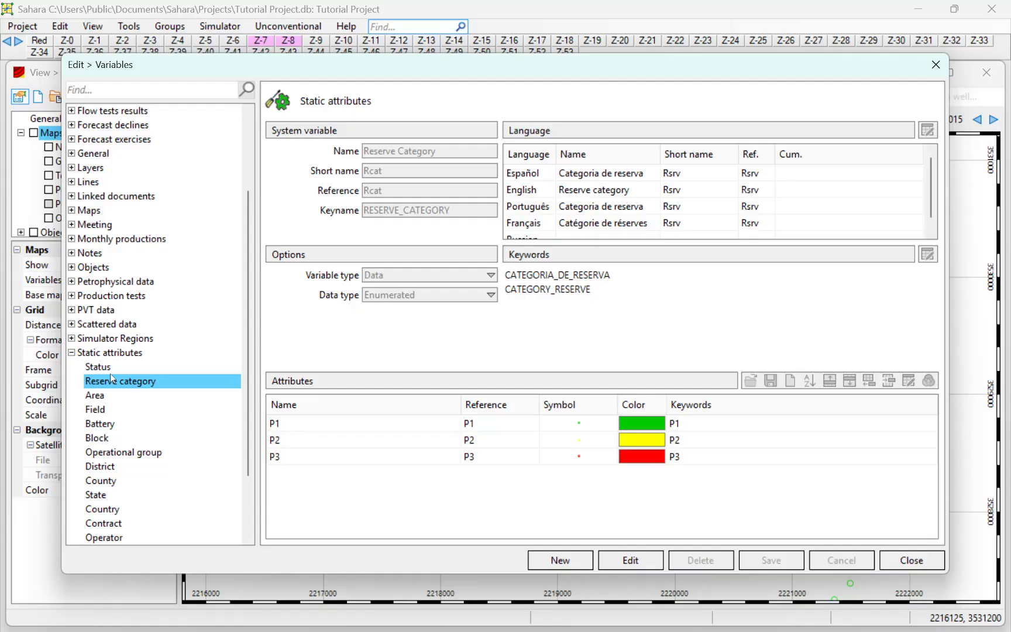
pyautogui.click(110, 370)
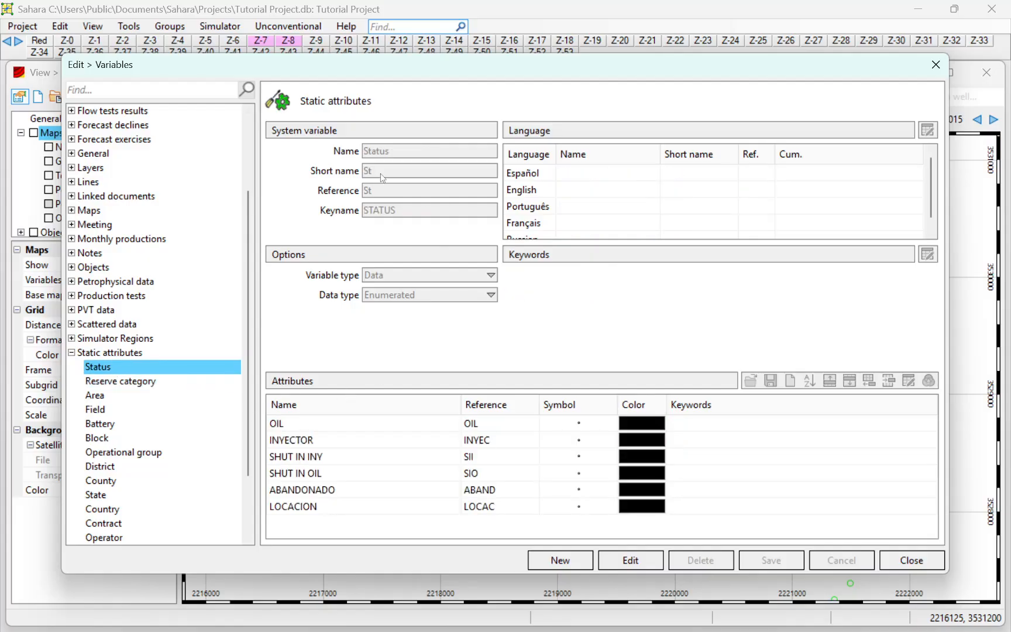
pyautogui.moveTo(369, 71); pyautogui.dragTo(365, 47)
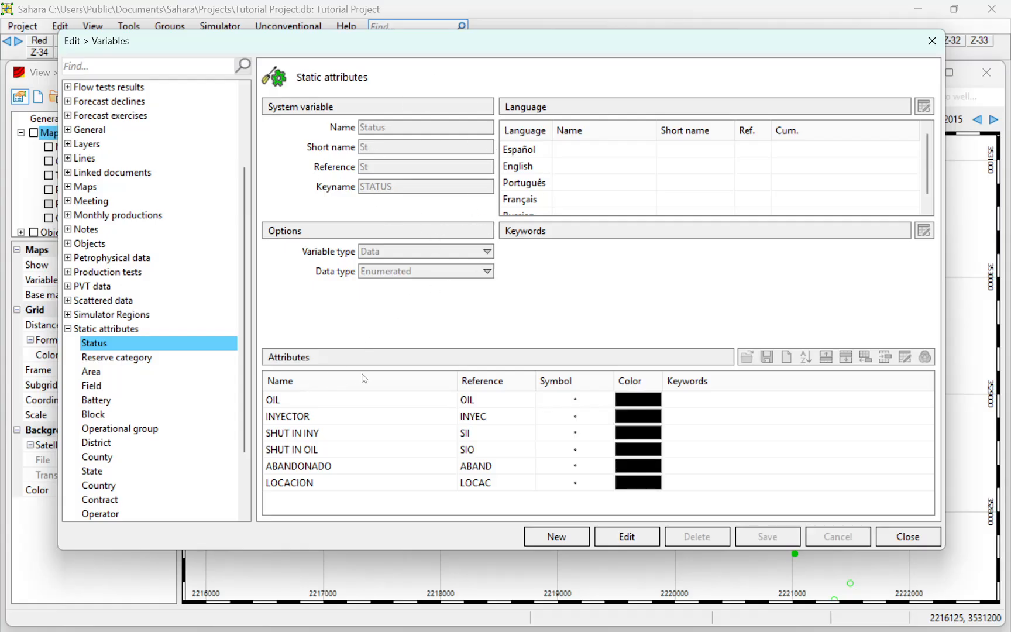
pyautogui.click(325, 402)
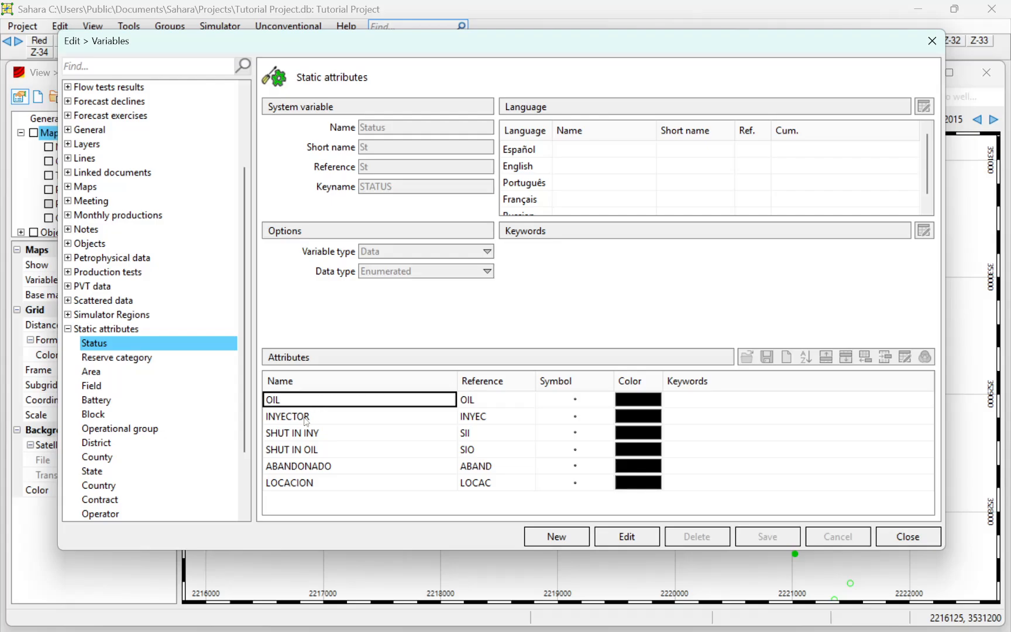
pyautogui.click(309, 418)
pyautogui.click(308, 435)
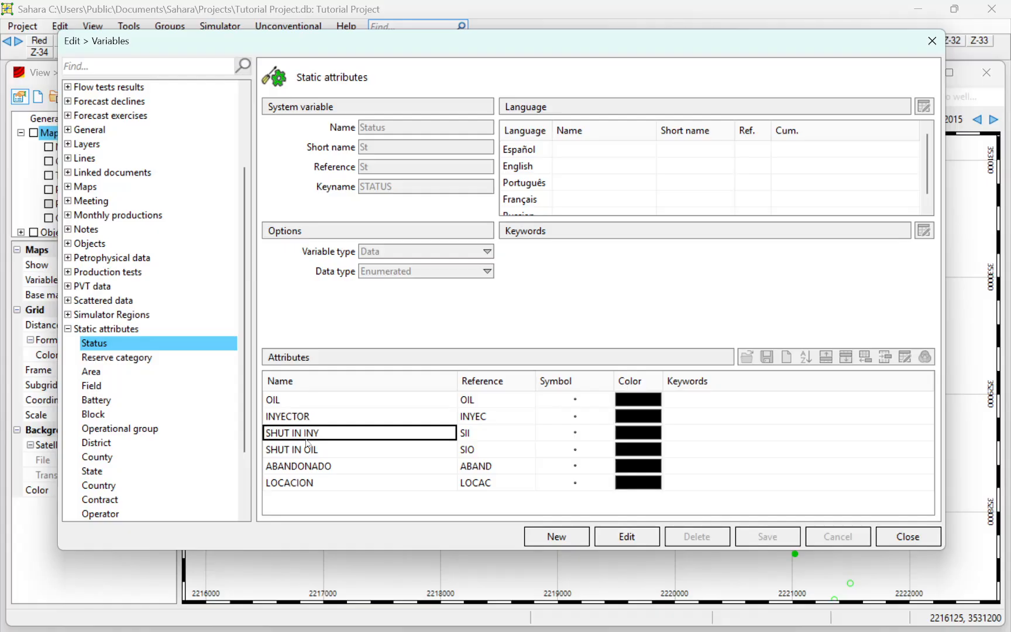
pyautogui.click(308, 452)
pyautogui.click(300, 470)
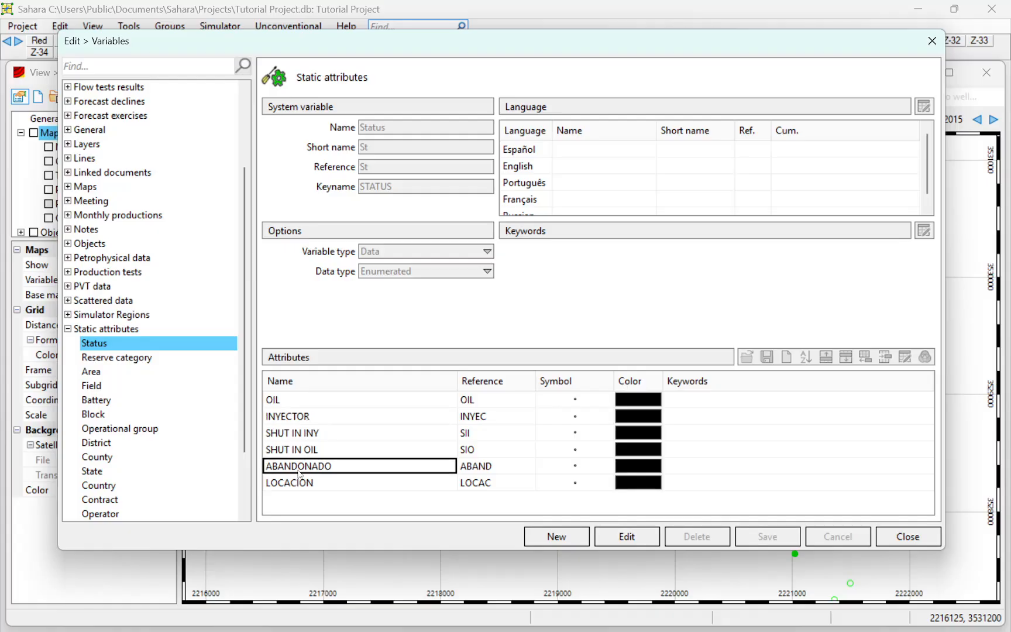
pyautogui.click(293, 486)
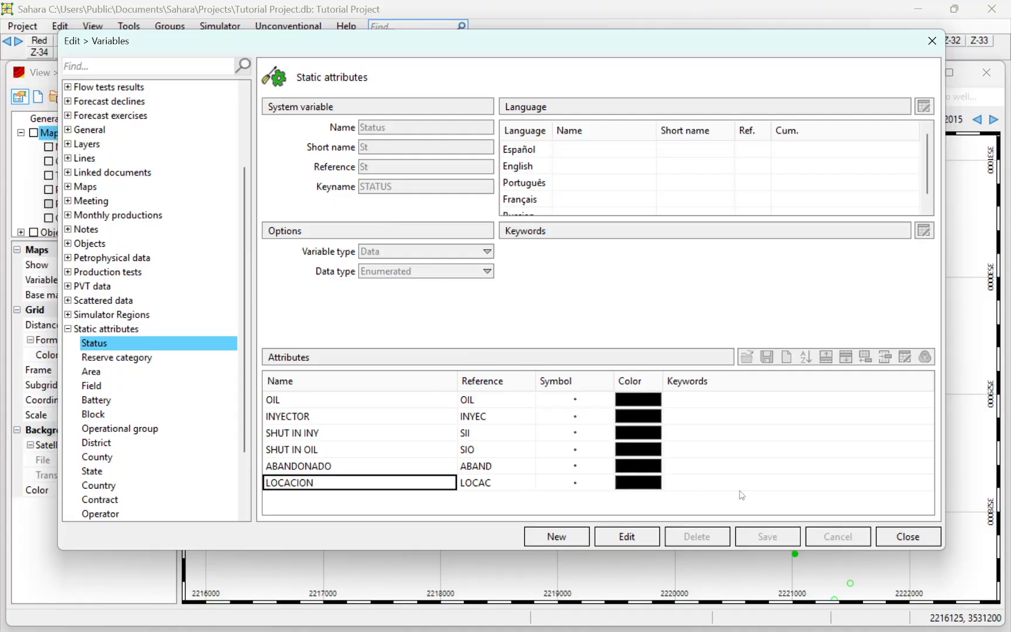
pyautogui.click(907, 537)
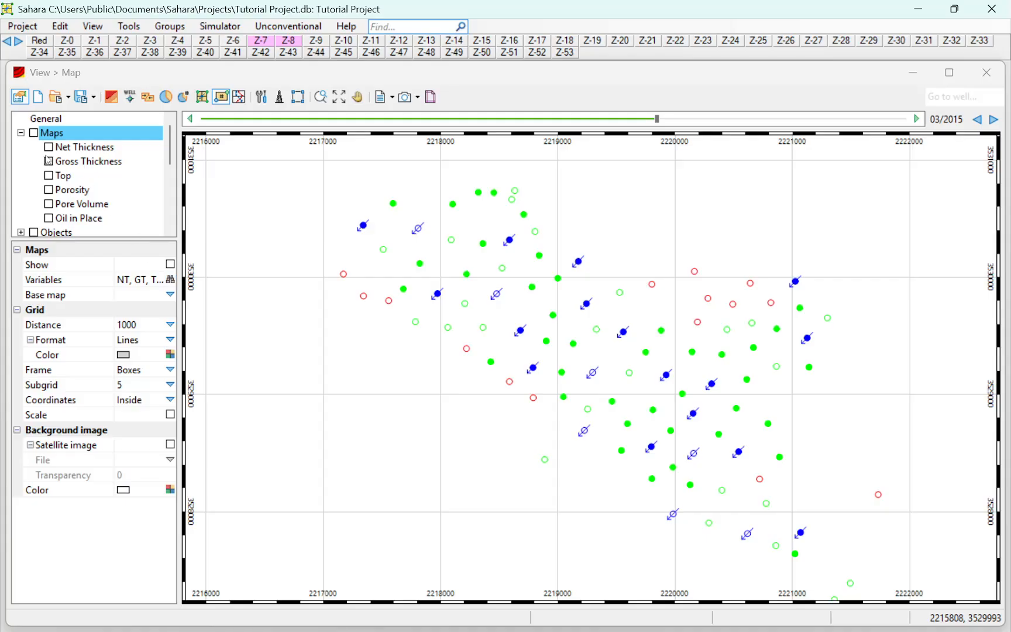
# - Show the symbol settings under the map's Objects and inspect the available symbol types
pyautogui.scroll(-2, 52, 165)
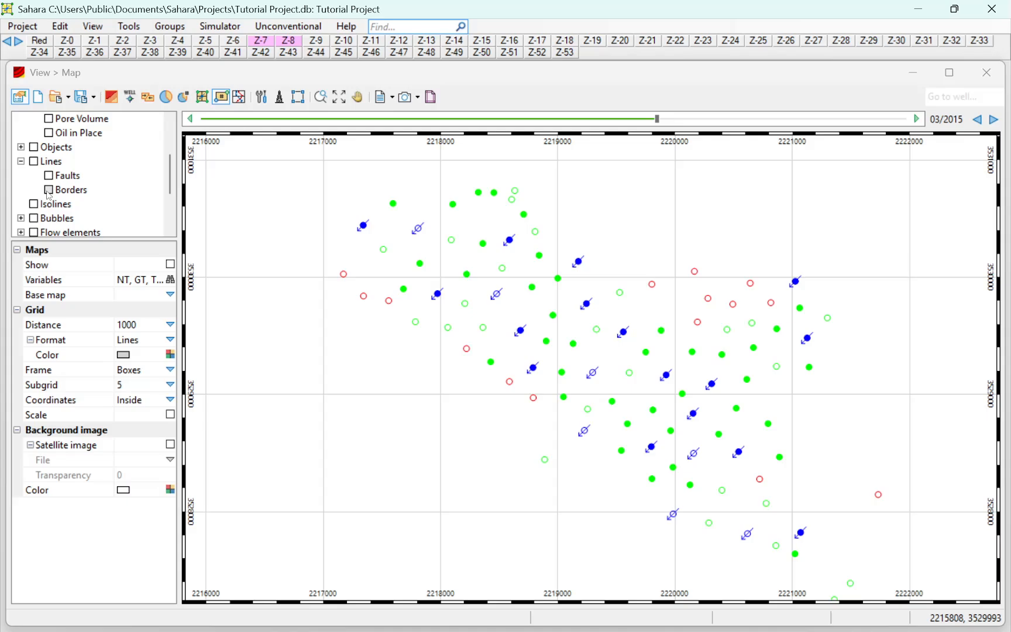
pyautogui.scroll(2, 30, 218)
pyautogui.scroll(-1, 31, 218)
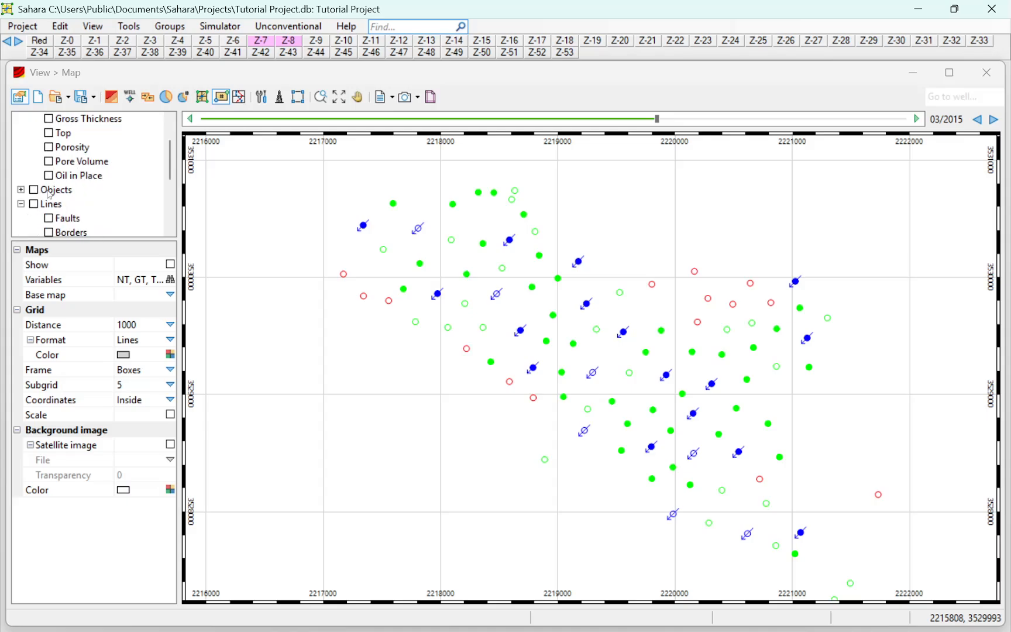
pyautogui.click(50, 192)
pyautogui.click(20, 191)
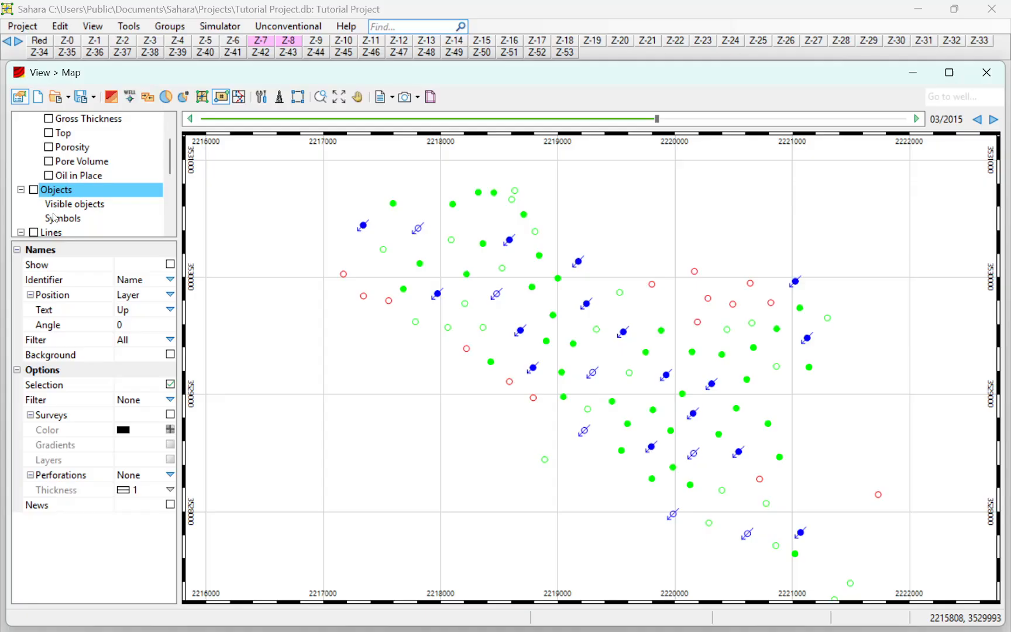
pyautogui.click(63, 218)
pyautogui.click(169, 265)
pyautogui.click(169, 267)
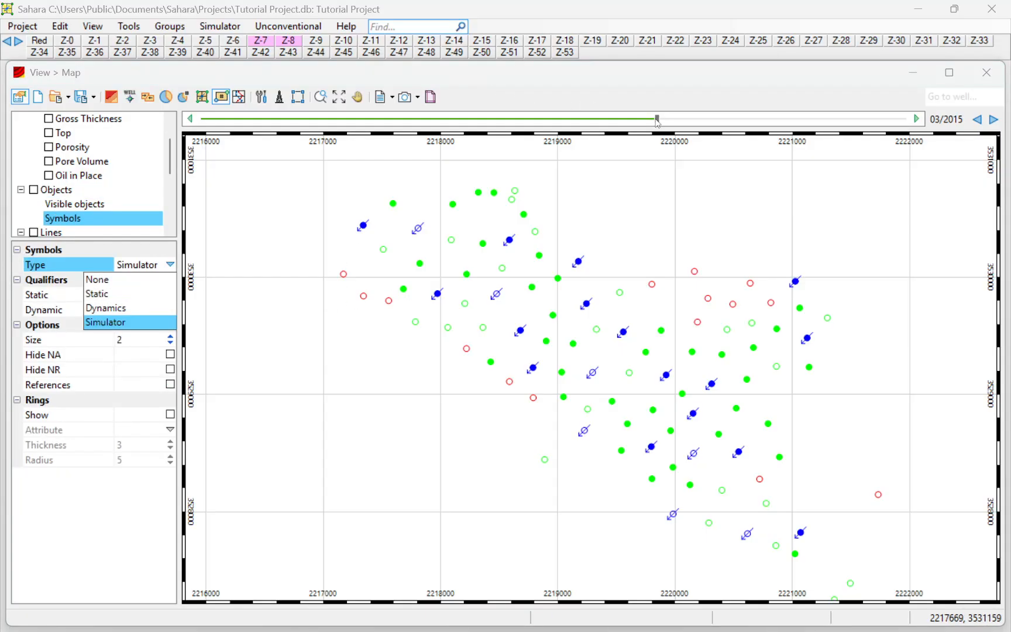
# - Move the map date to 05/2027 and make Z-12 the only selected layer
pyautogui.moveTo(656, 121); pyautogui.dragTo(738, 104)
pyautogui.click(351, 44)
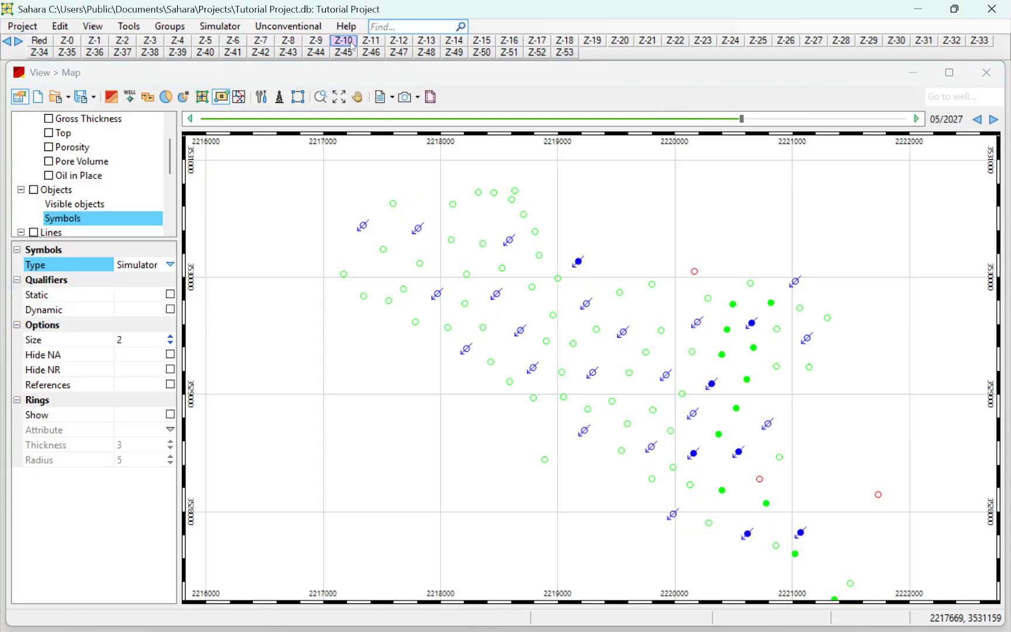
pyautogui.click(399, 40)
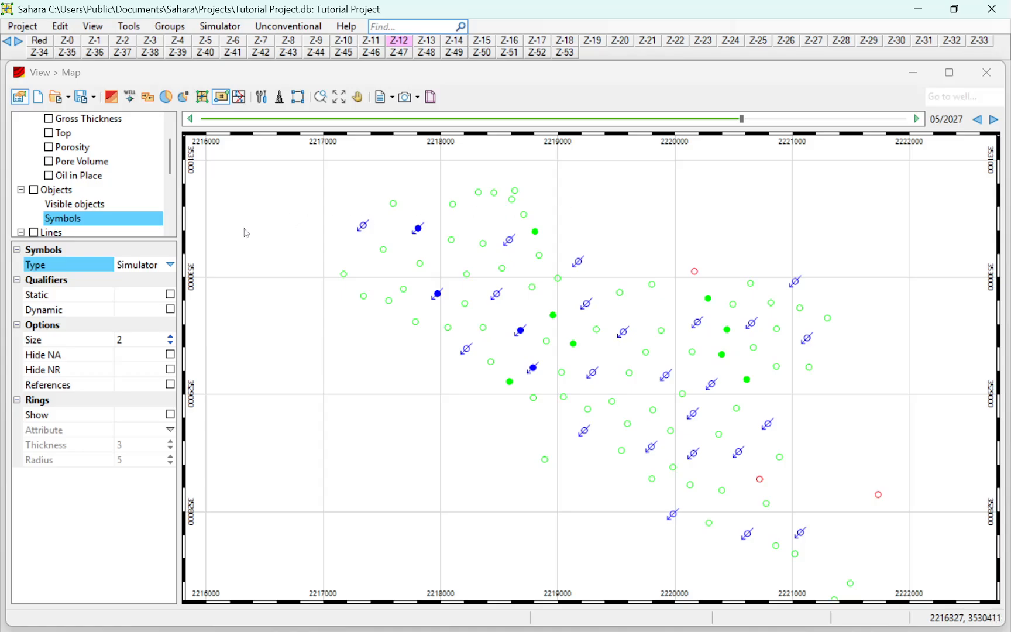
# - Switch the map's symbol type to Static to view the wells by Status, and return it to Simulator
pyautogui.click(173, 265)
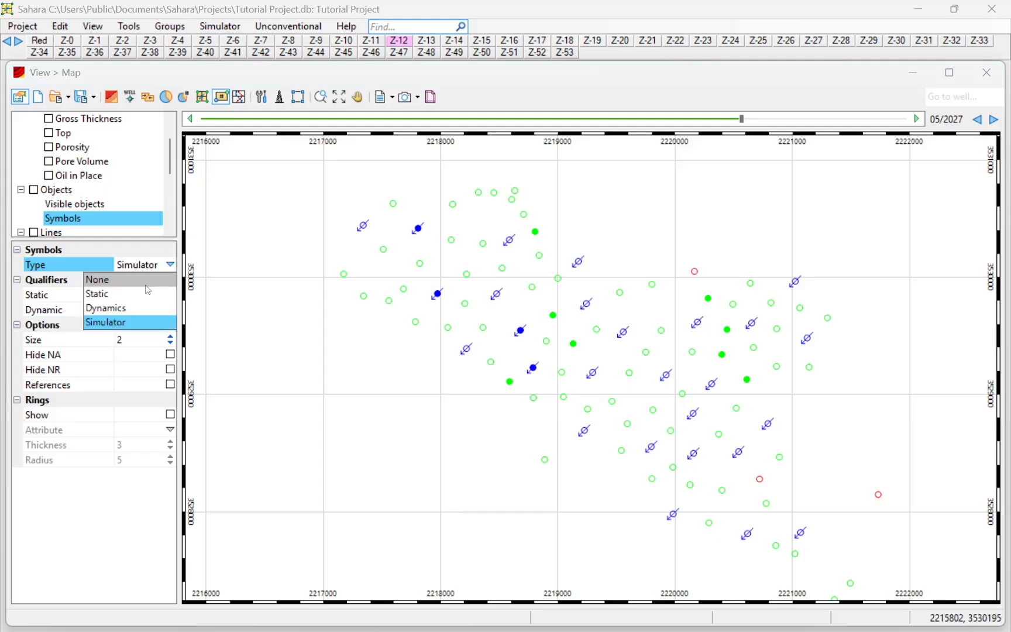
pyautogui.click(131, 296)
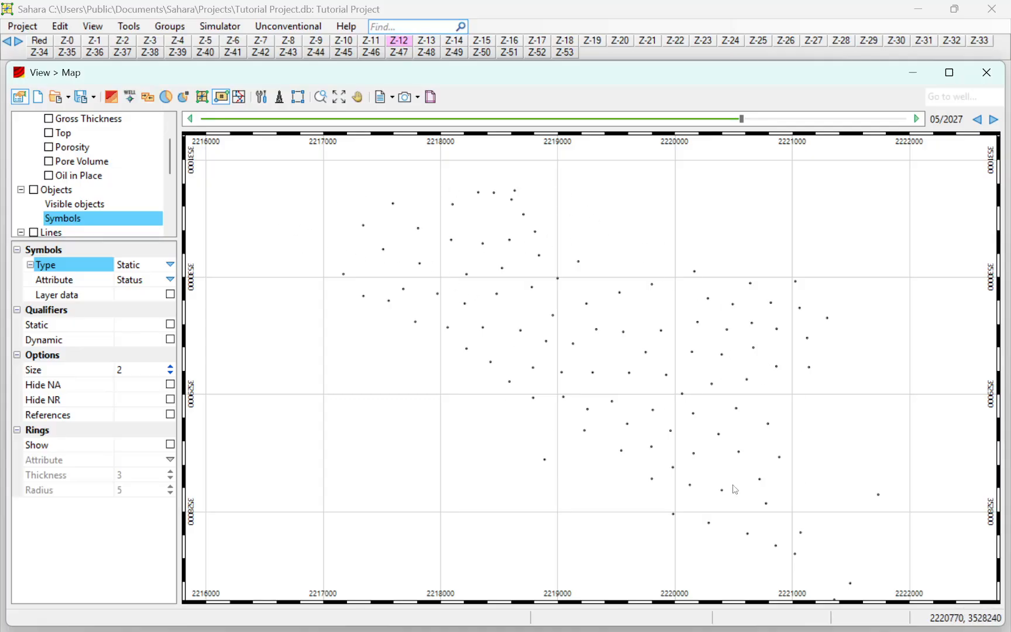
pyautogui.click(168, 265)
pyautogui.click(127, 320)
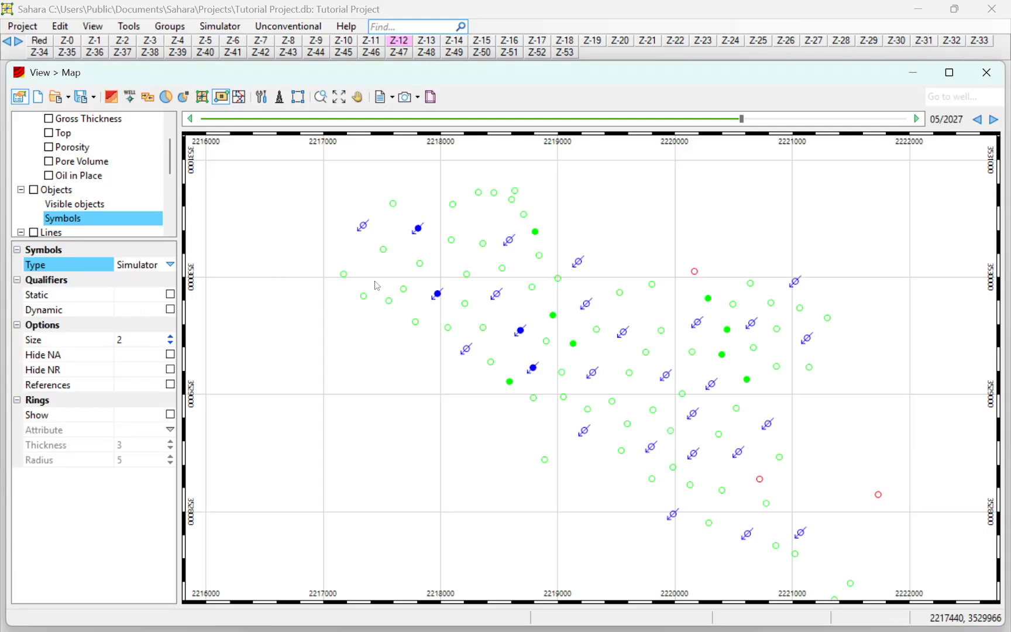
# - Open the Status static attribute in the variables editor and make its attribute list editable
pyautogui.click(60, 26)
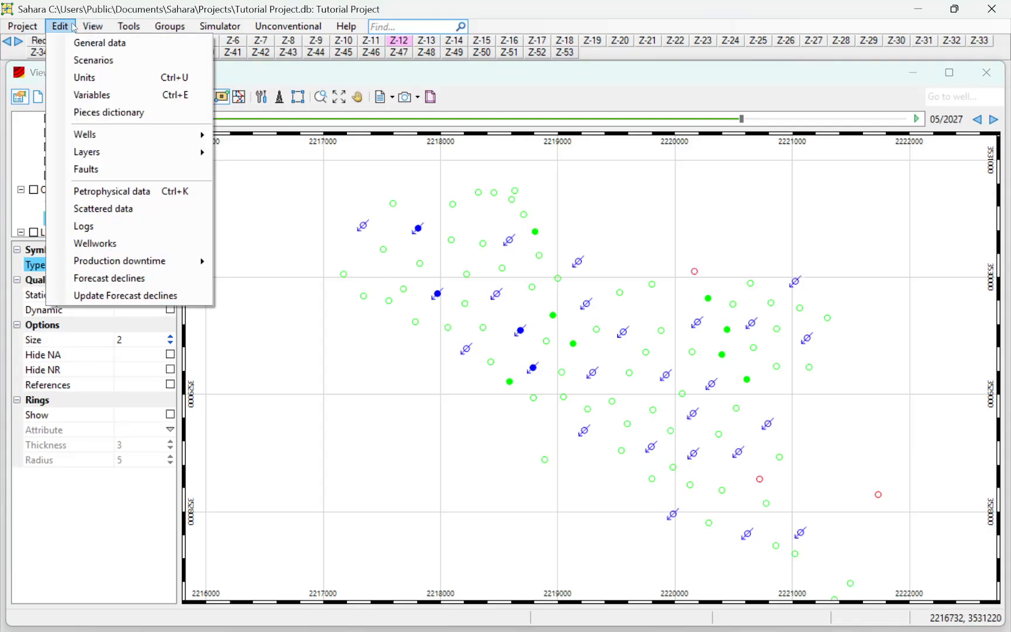
pyautogui.click(89, 95)
pyautogui.scroll(-1, 202, 323)
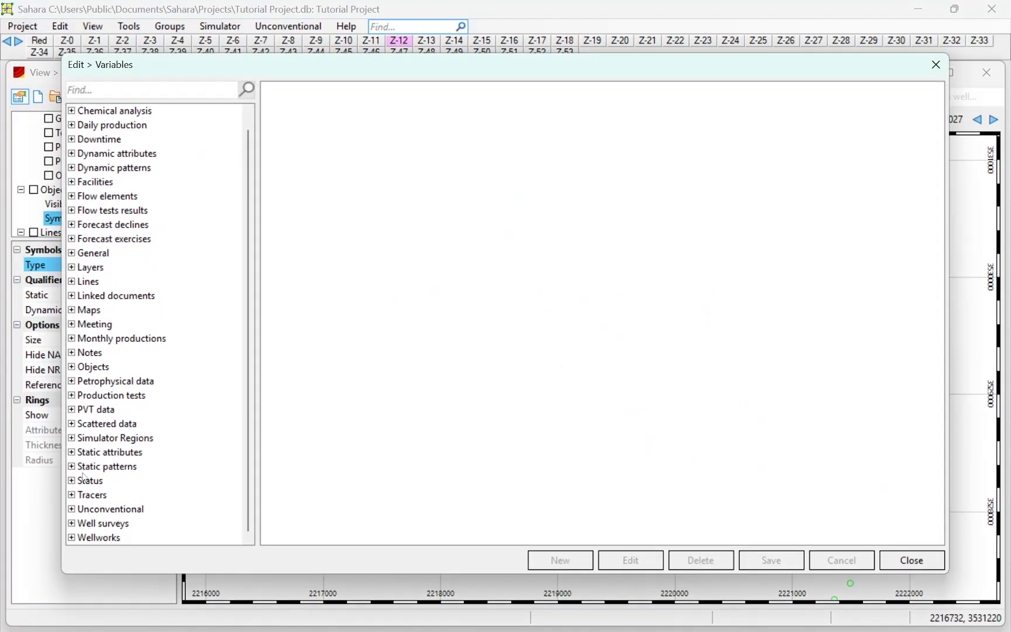
pyautogui.doubleClick(84, 453)
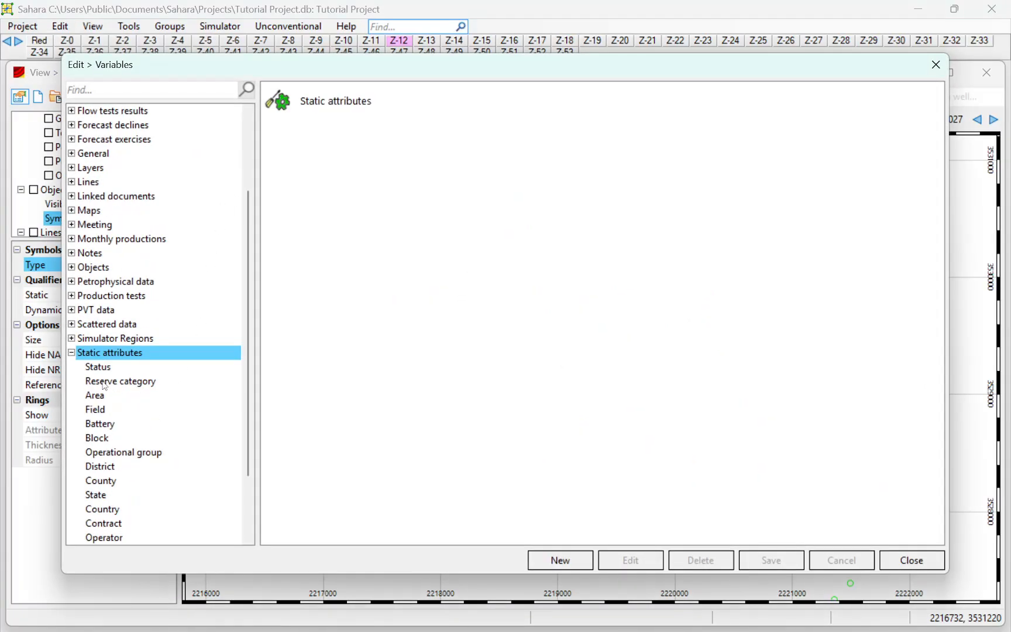
pyautogui.click(99, 369)
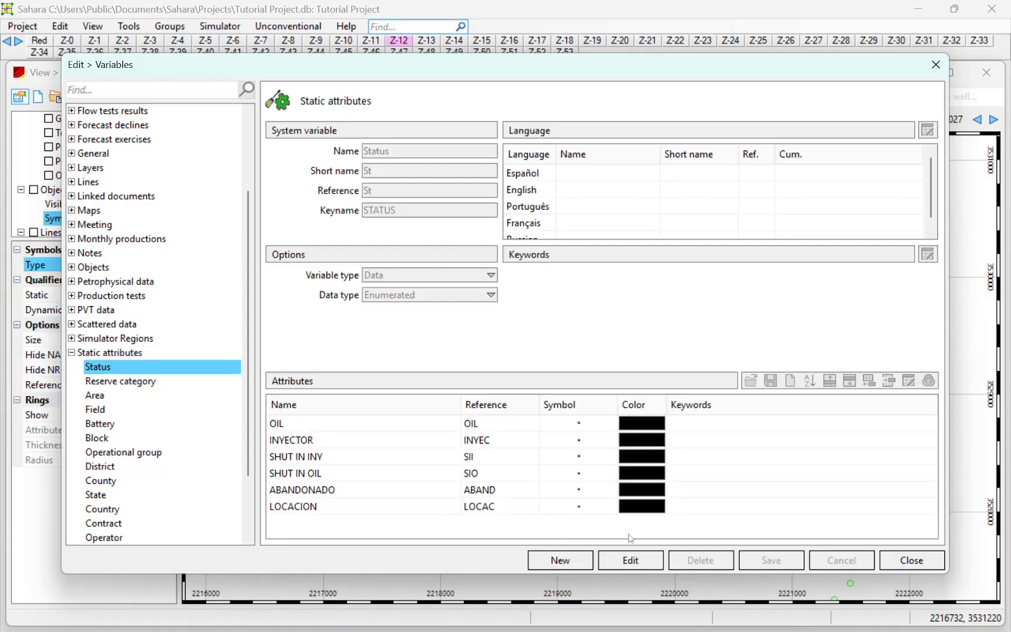
pyautogui.click(659, 563)
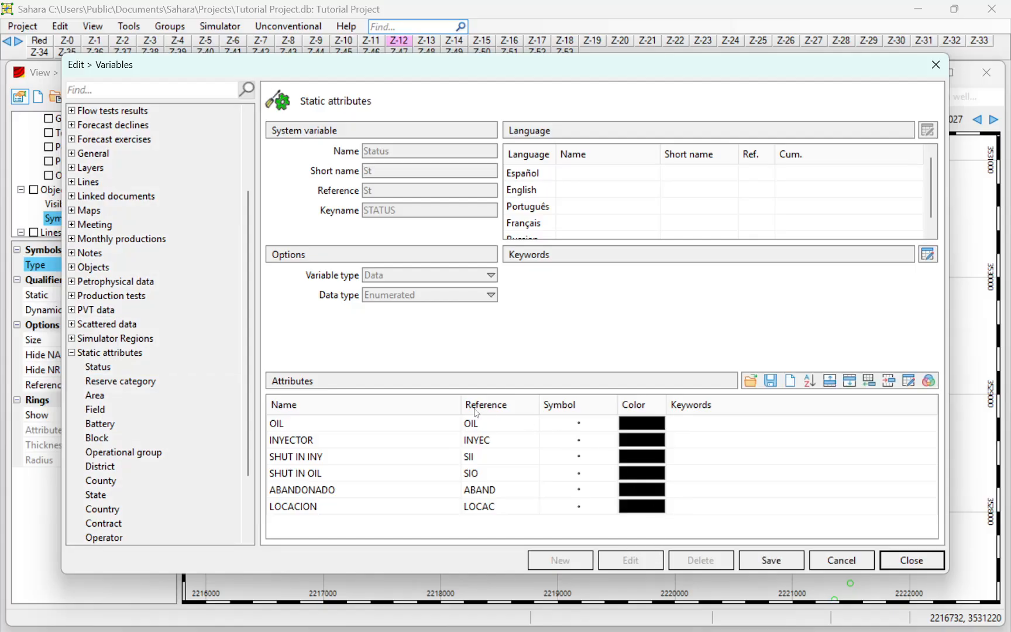
pyautogui.click(587, 430)
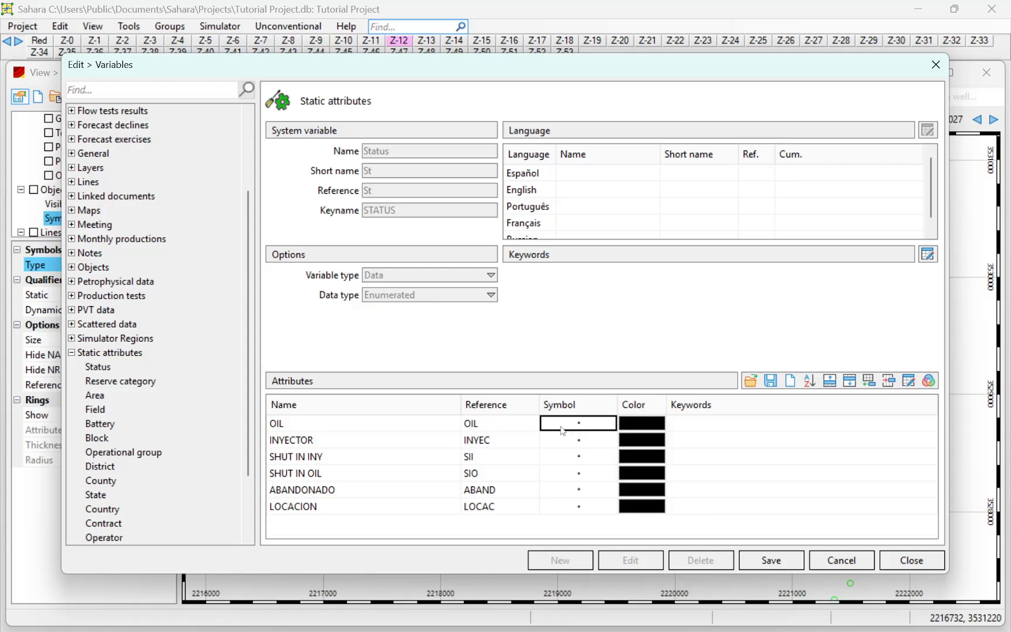
# - Rename the status ABANDONADO to ABANDONED and LOCACION to LOCATION
pyautogui.doubleClick(321, 488)
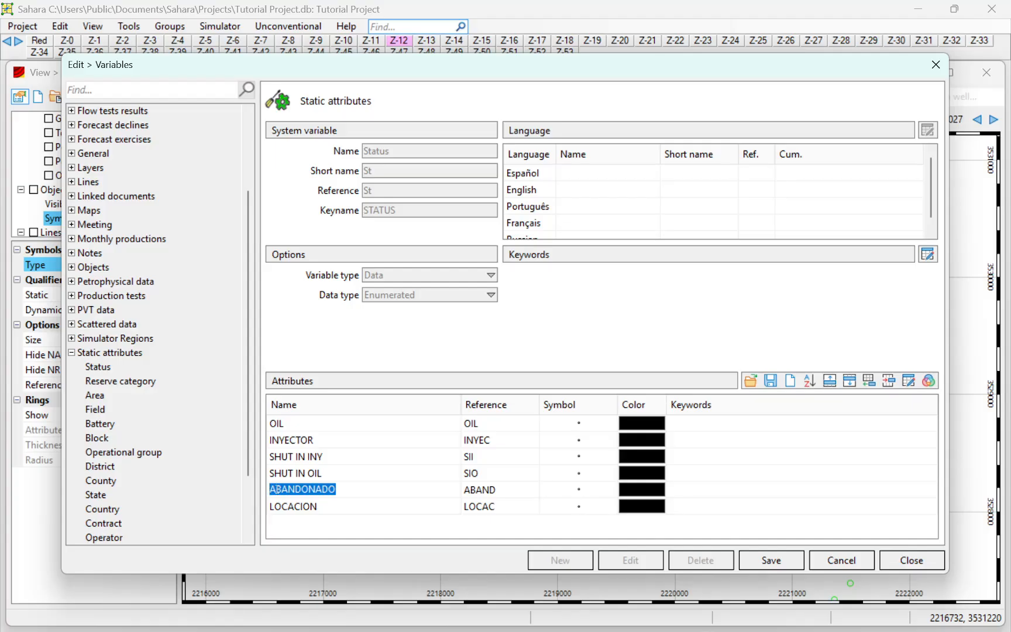
pyautogui.write('A')
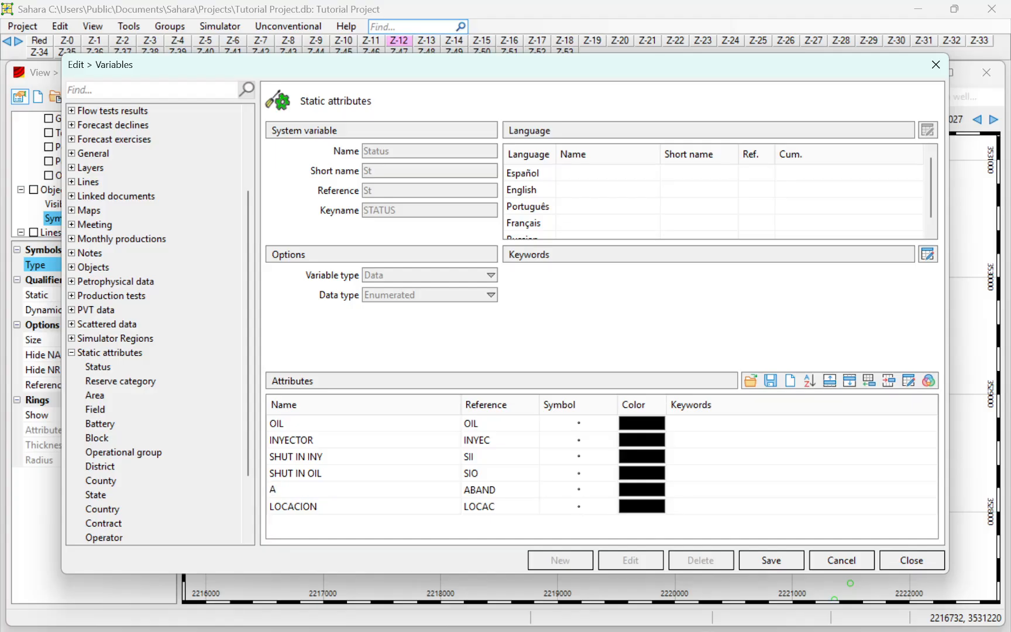
pyautogui.write('BANDONED')
pyautogui.click(301, 508)
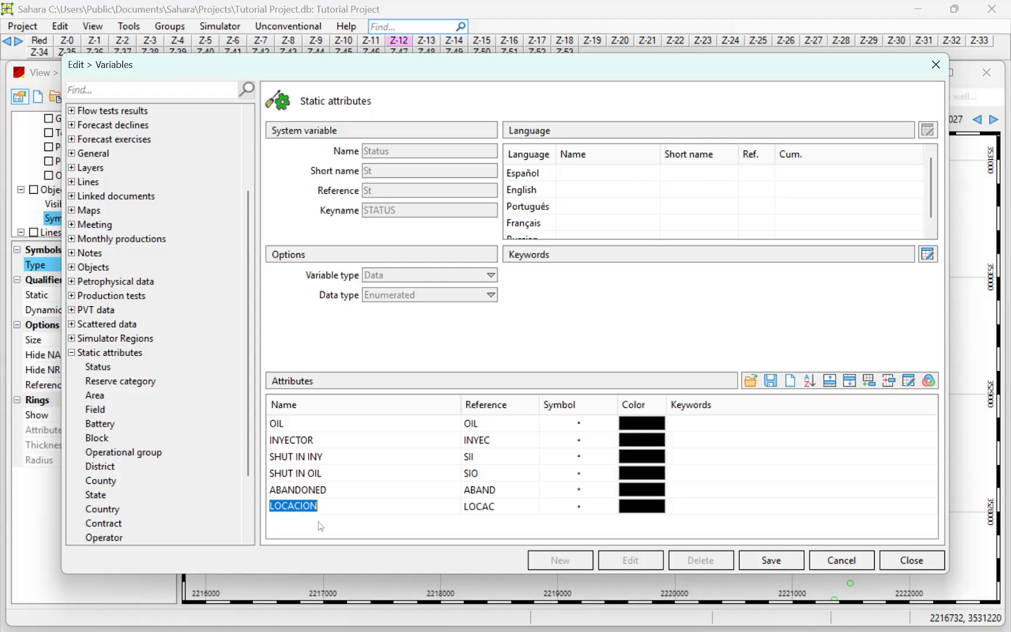
pyautogui.write('LOCATION')
pyautogui.press('Return')
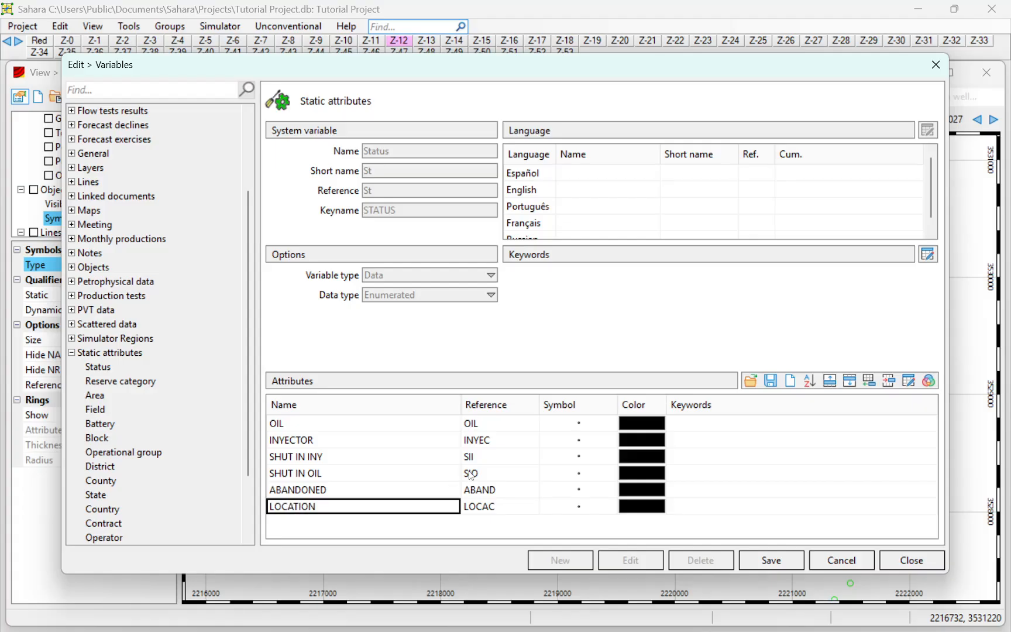
# - Go through the statuses' reference codes and set the LOCATION status's reference to LOCAT
pyautogui.click(480, 427)
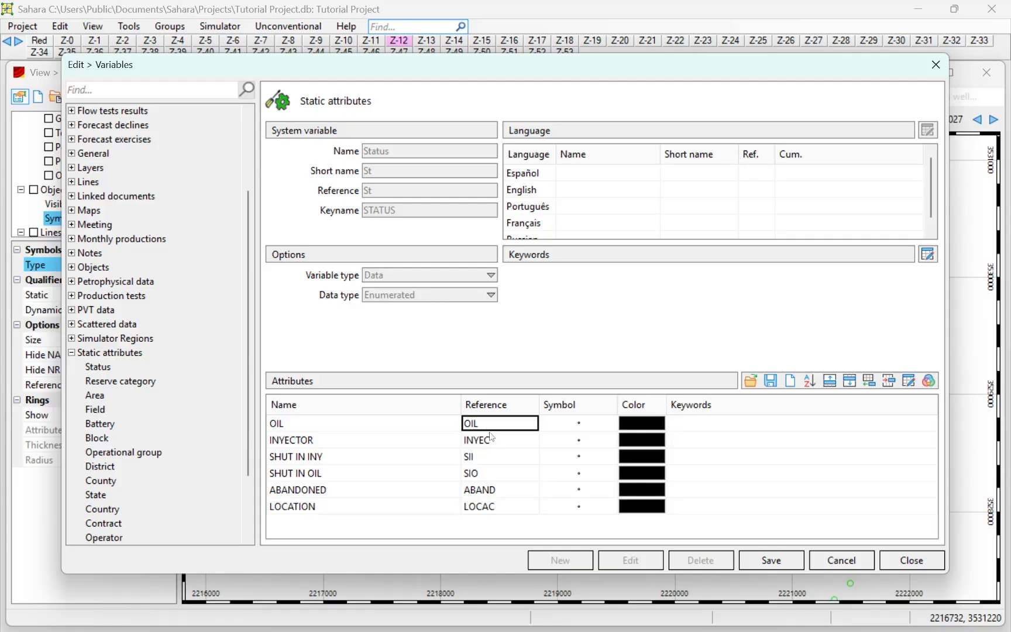
pyautogui.click(493, 440)
pyautogui.click(490, 460)
pyautogui.click(488, 476)
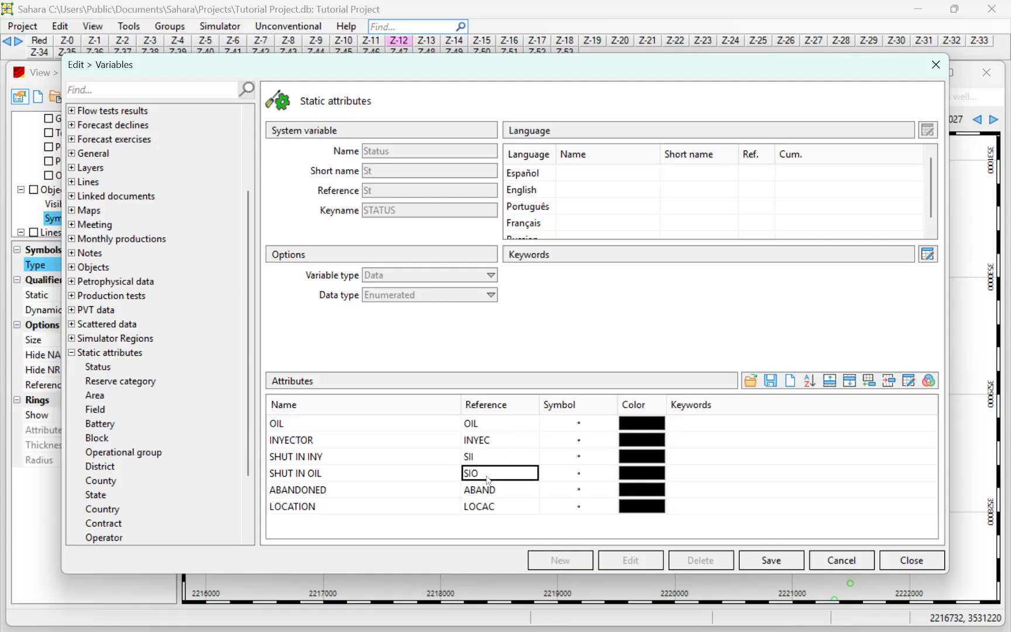
pyautogui.click(493, 494)
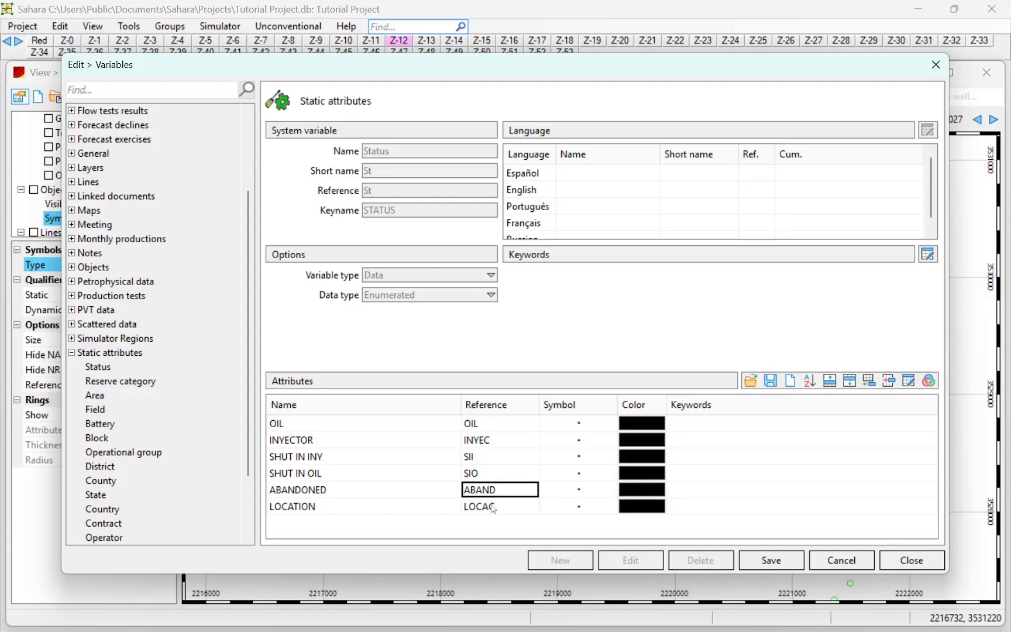
pyautogui.click(493, 507)
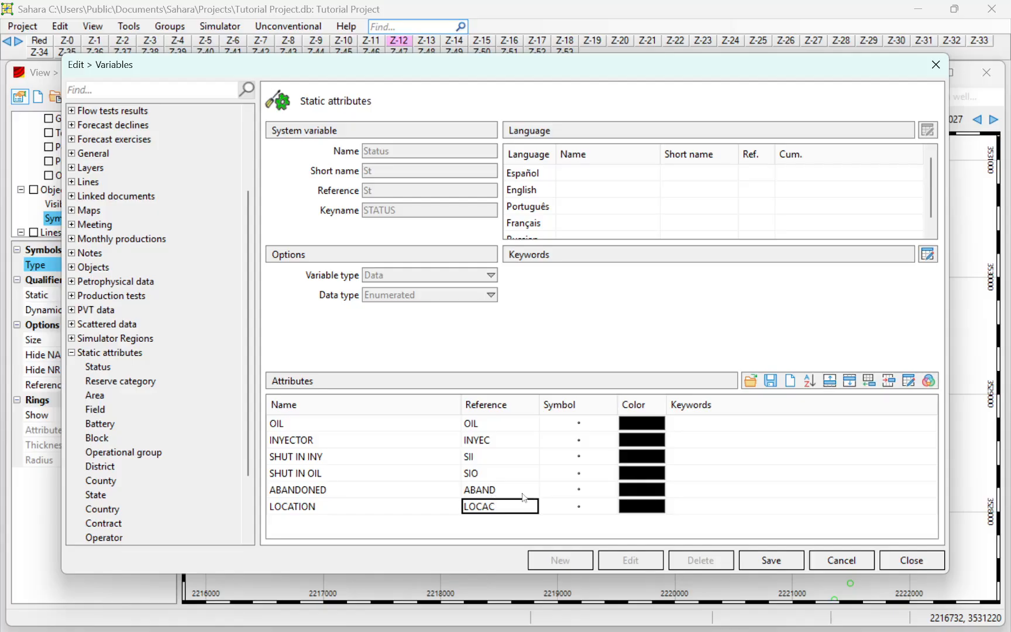
pyautogui.click(497, 507)
pyautogui.click(481, 532)
# - Assign the solid filled circle from the symbols palette to the OIL status
pyautogui.click(581, 430)
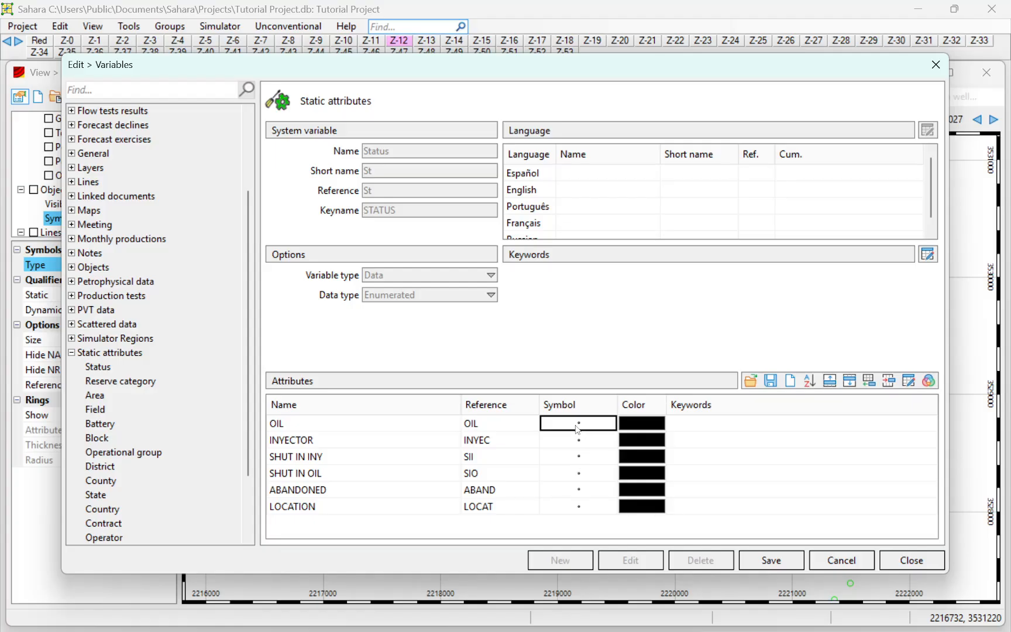
pyautogui.click(582, 429)
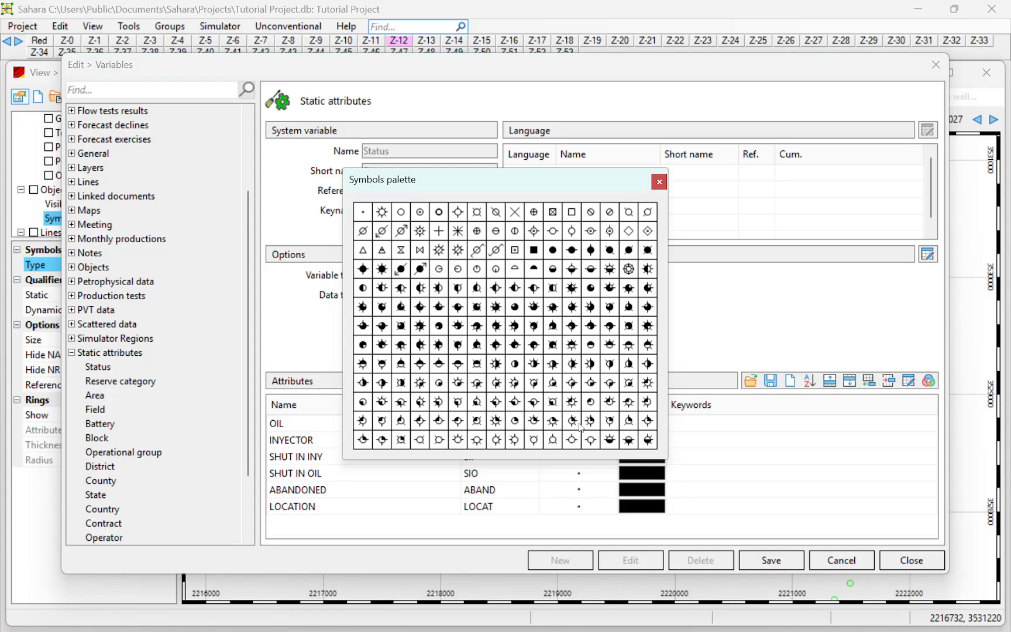
pyautogui.moveTo(517, 184); pyautogui.dragTo(615, 121)
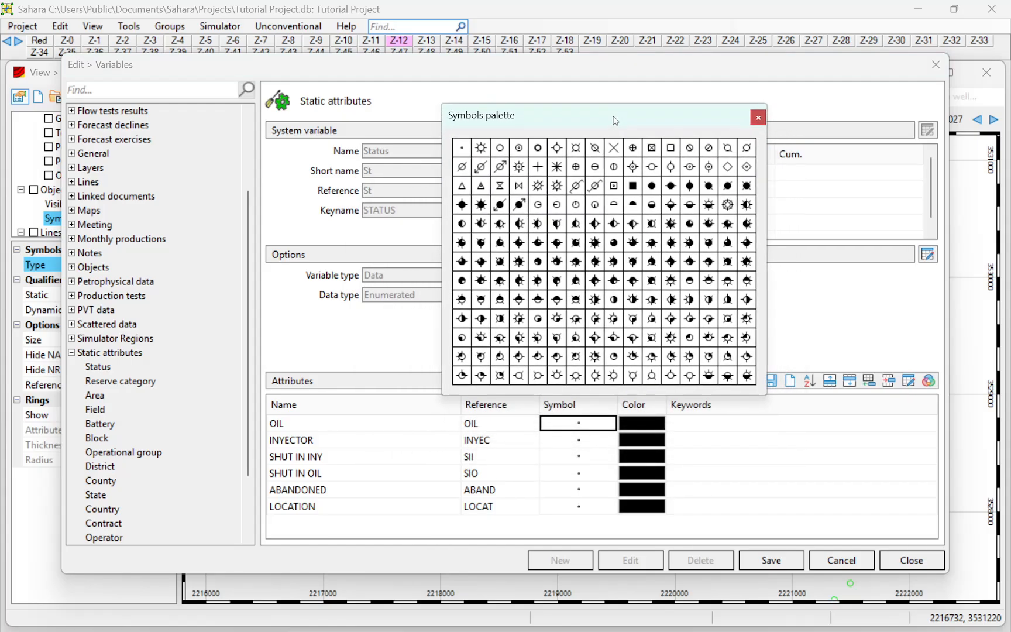
pyautogui.click(652, 186)
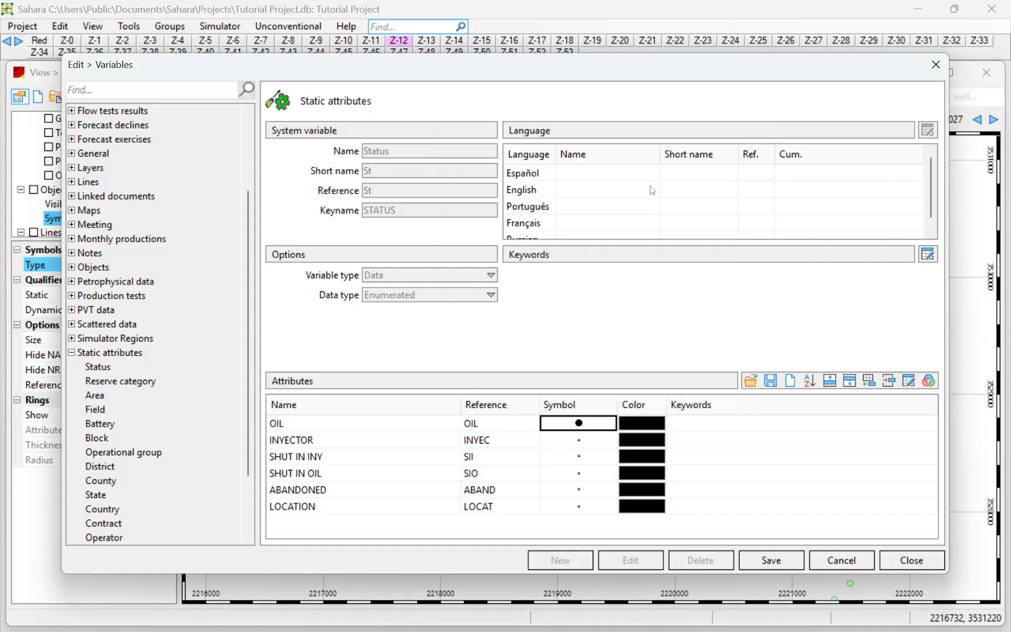
# - Assign the solid circle with the arrow pointing down-left to the INYECTOR status and view the colours available for OIL
pyautogui.doubleClick(570, 442)
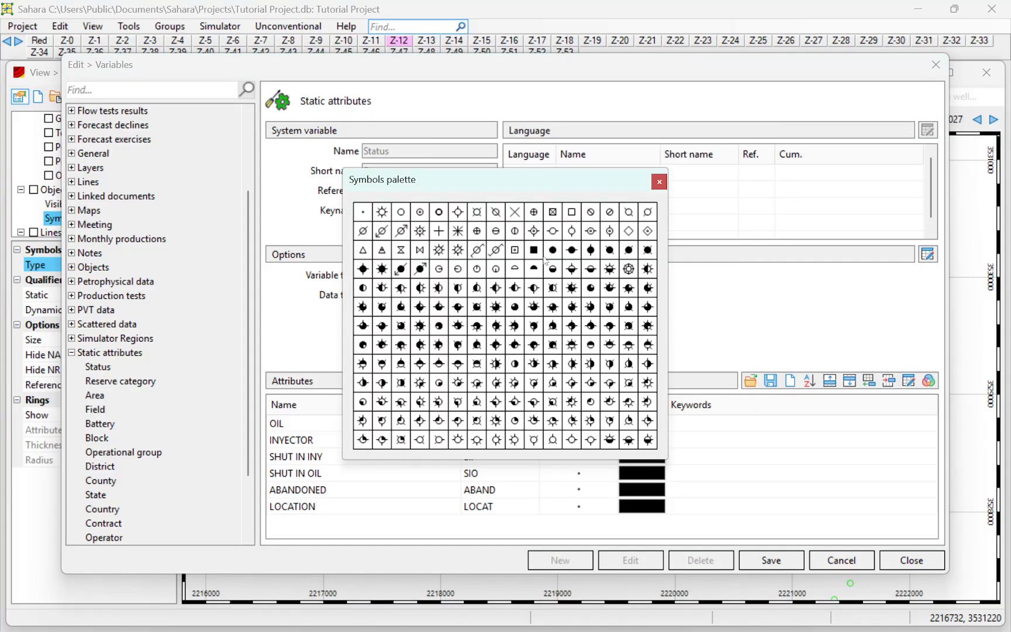
pyautogui.click(403, 272)
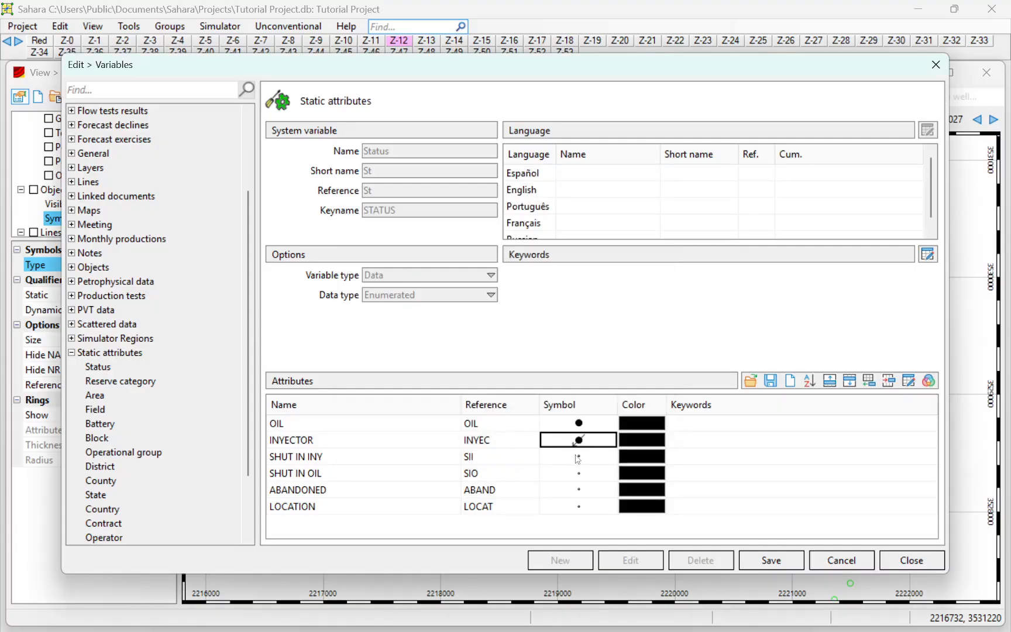
pyautogui.doubleClick(643, 426)
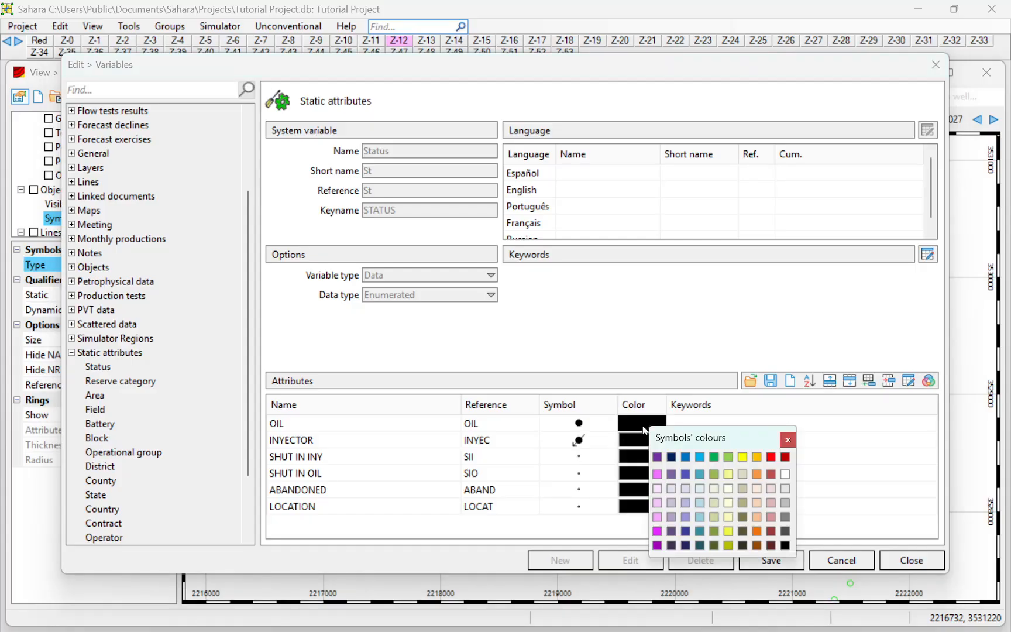
pyautogui.click(788, 437)
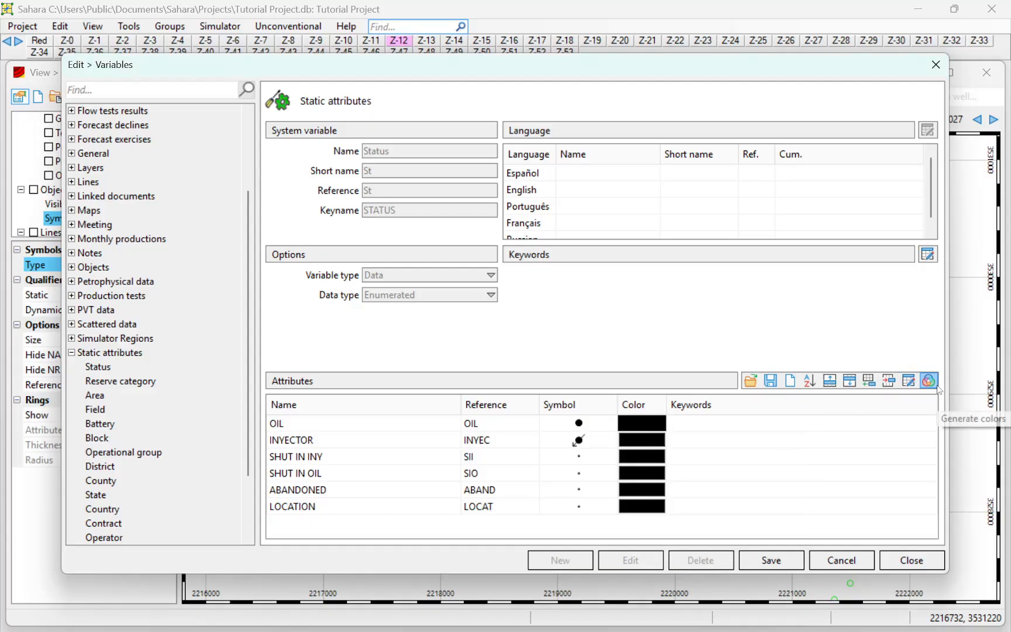
# - Generate automatic colours for all the statuses, regenerating until LOCATION gets red
pyautogui.click(934, 386)
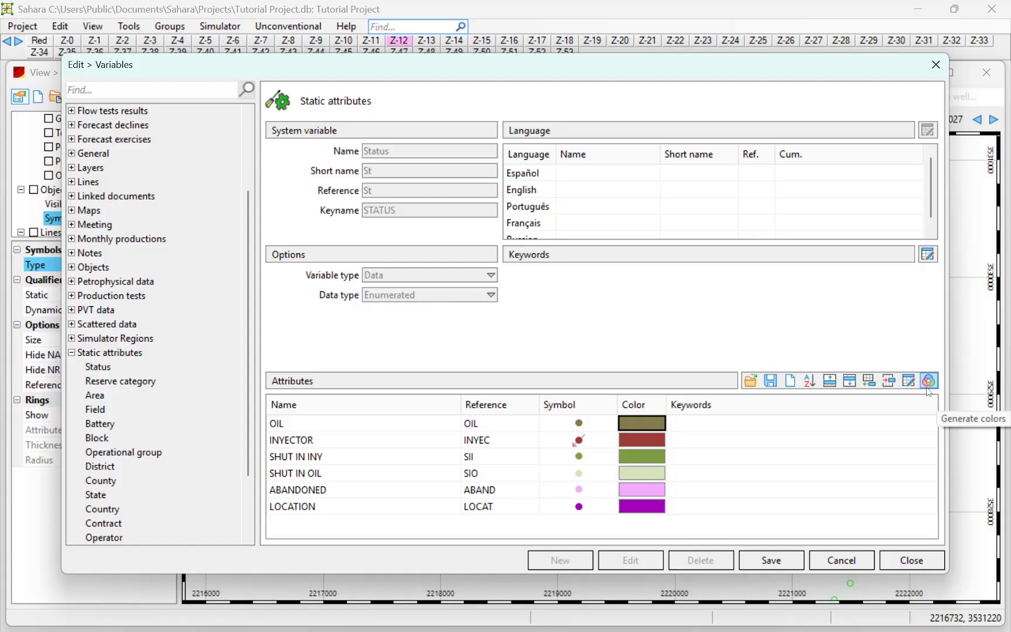
pyautogui.click(928, 381)
pyautogui.click(929, 381)
pyautogui.click(928, 381)
pyautogui.click(928, 382)
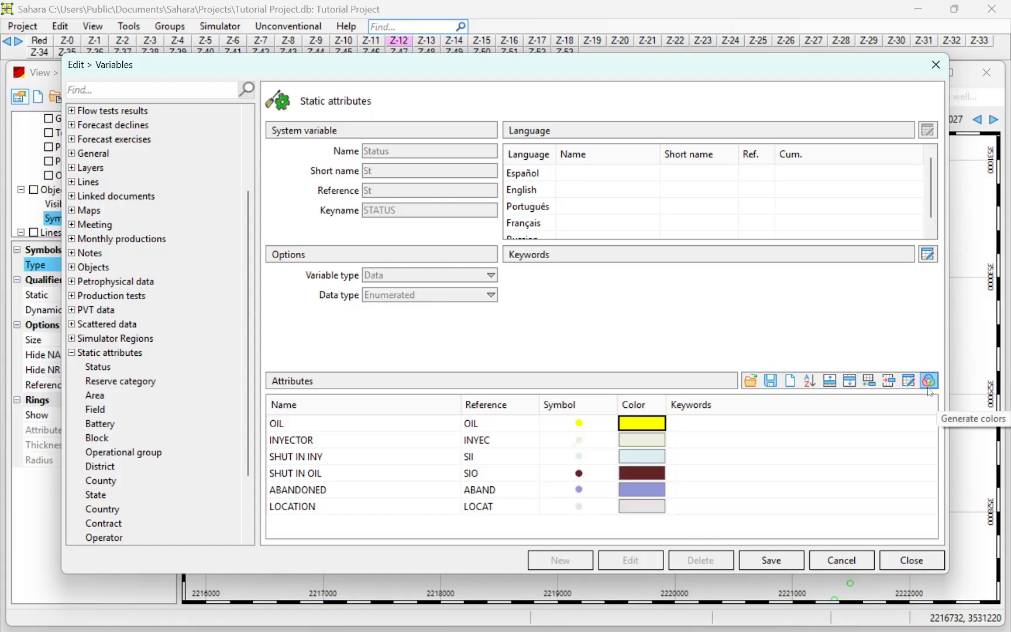
pyautogui.click(929, 387)
pyautogui.click(928, 387)
pyautogui.click(929, 388)
pyautogui.click(929, 387)
pyautogui.click(929, 387)
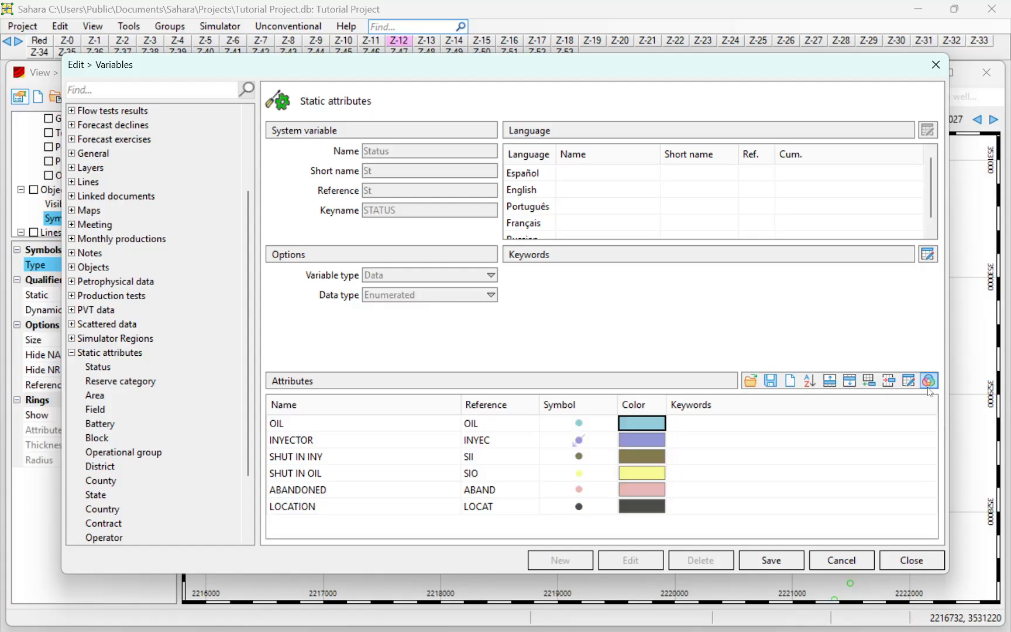
pyautogui.click(929, 382)
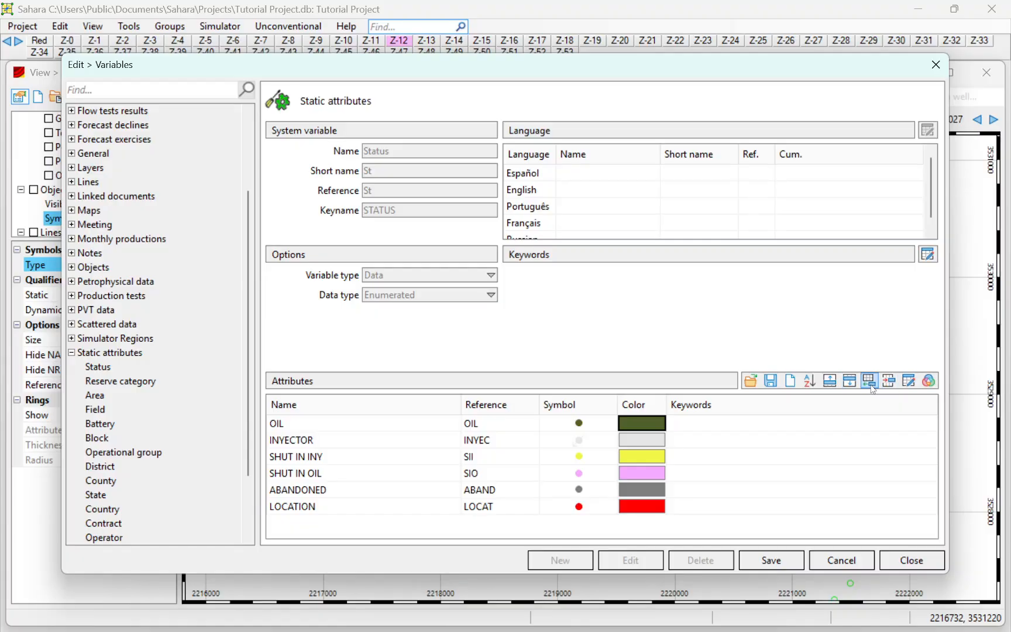
# - View the keywords editor for the OIL status and close it without adding any keyword
pyautogui.click(780, 429)
pyautogui.click(908, 381)
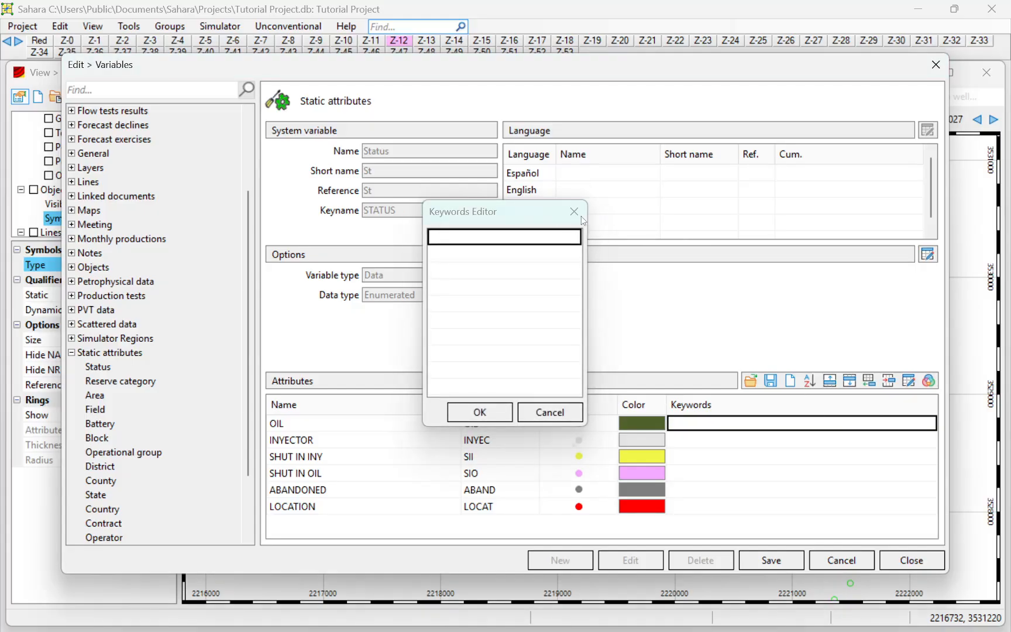
pyautogui.click(577, 212)
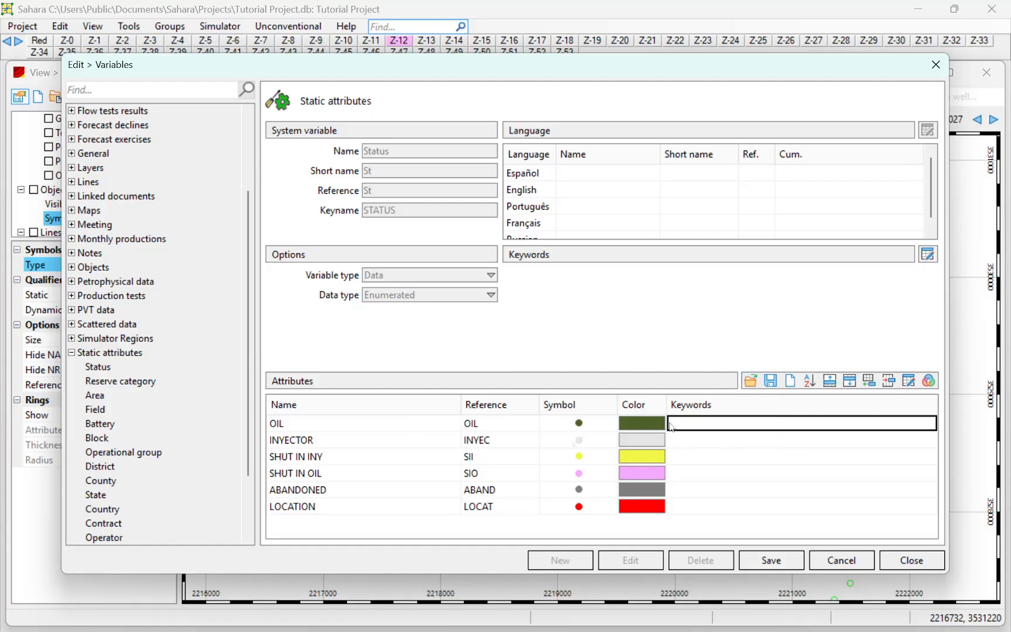
# - Set the OIL status's colour to green
pyautogui.click(643, 424)
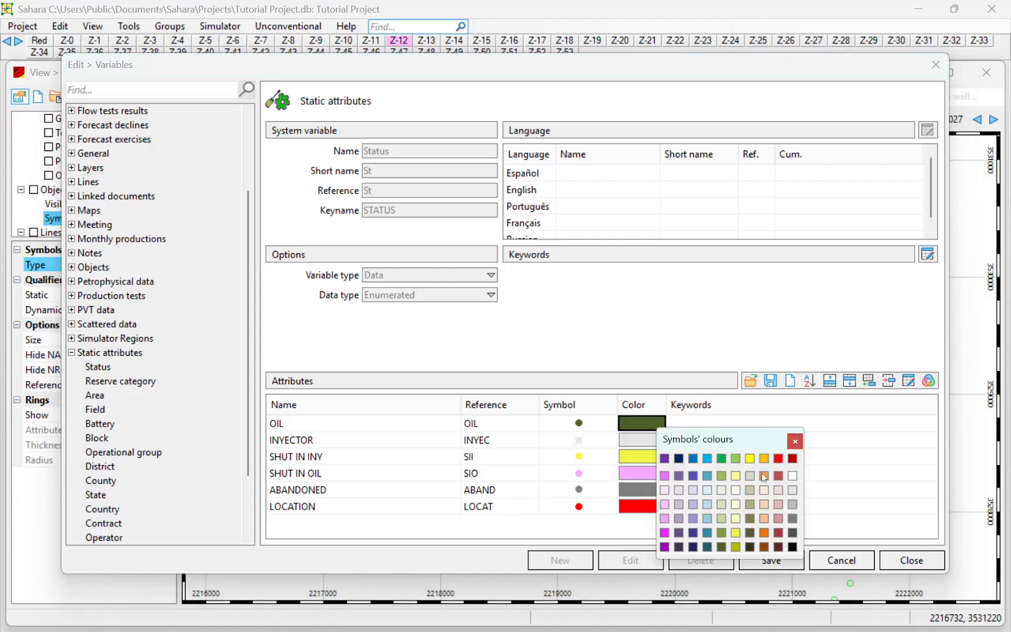
pyautogui.click(723, 458)
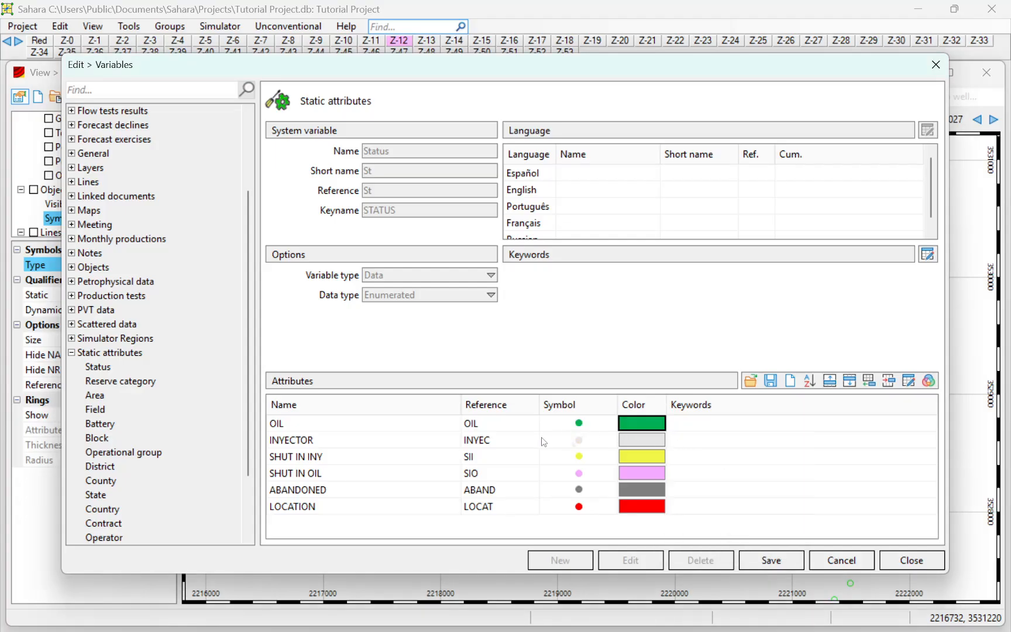
# - Give the INYECTOR status the solid circle with the arrow pointing down-left and colour it blue
pyautogui.click(575, 443)
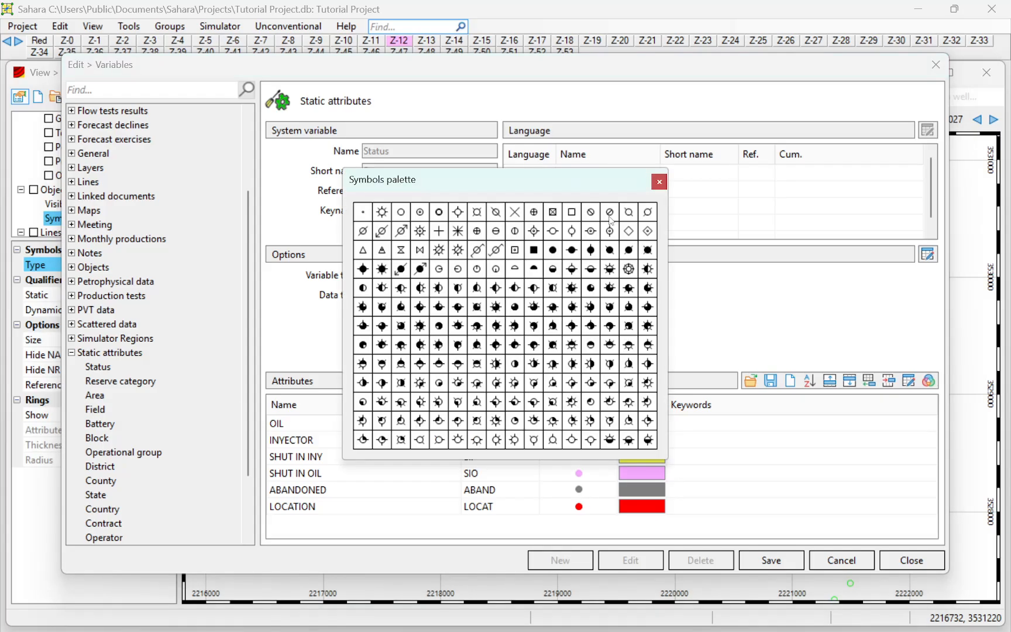
pyautogui.click(402, 270)
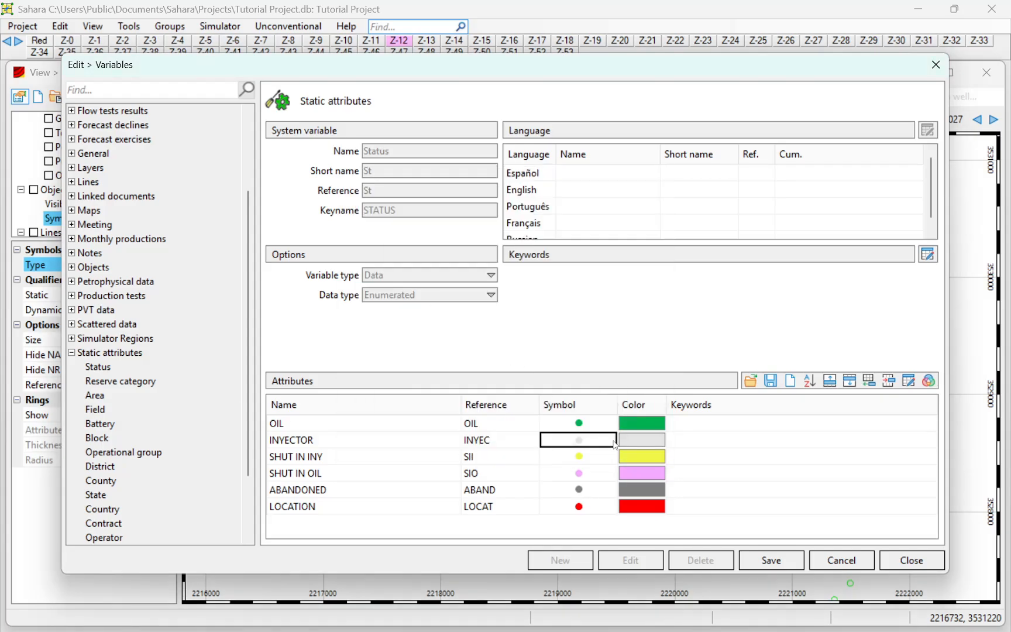
pyautogui.click(637, 440)
pyautogui.click(669, 465)
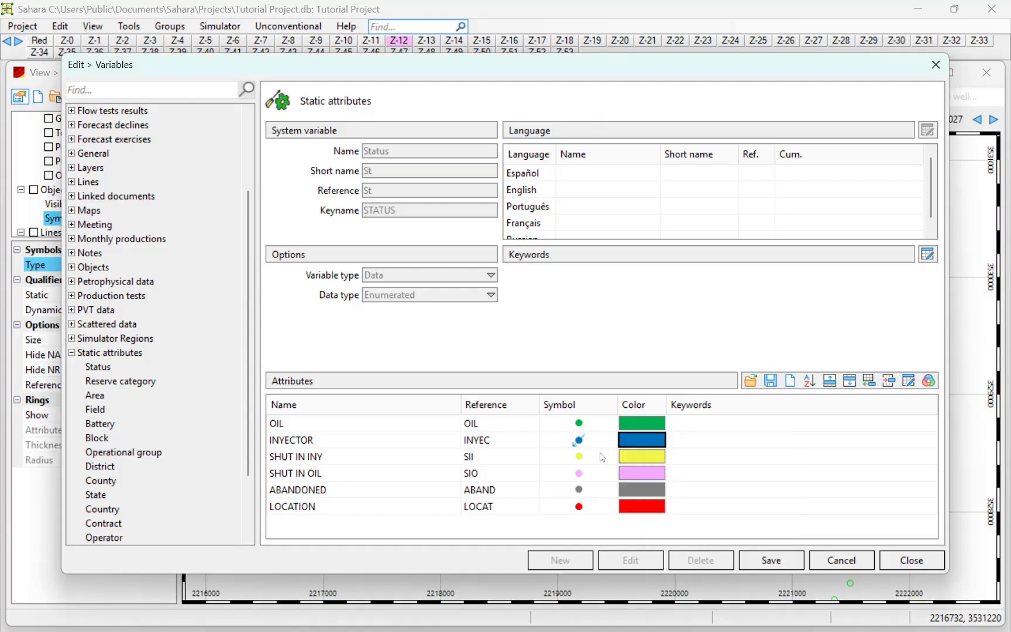
# - Give the SHUT IN INY status the open circle crossed by a down-left arrow and colour it the same blue as INYECTOR
pyautogui.click(580, 458)
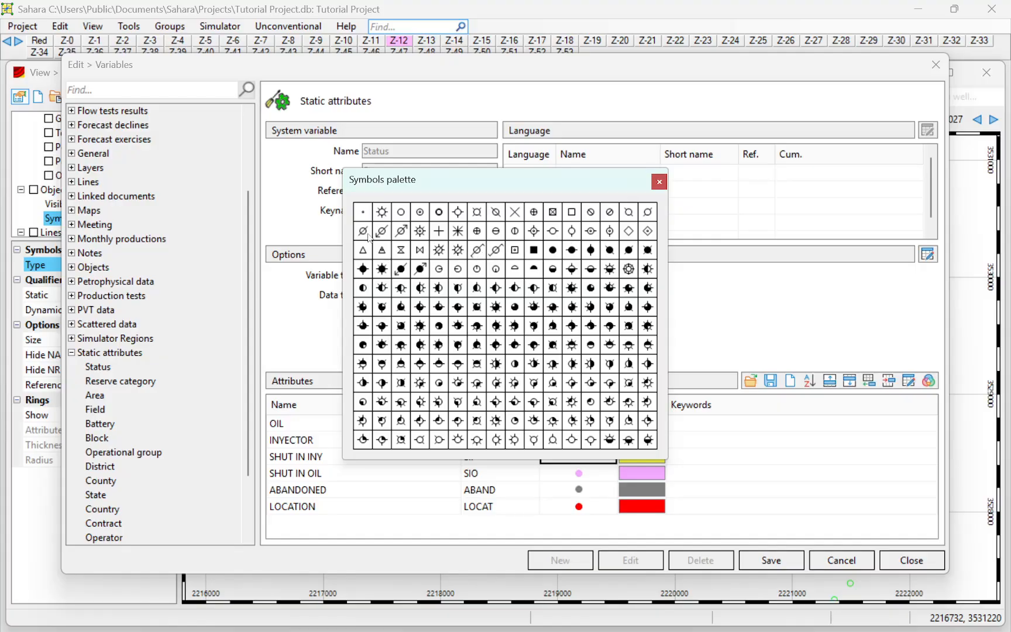
pyautogui.click(379, 236)
pyautogui.click(634, 457)
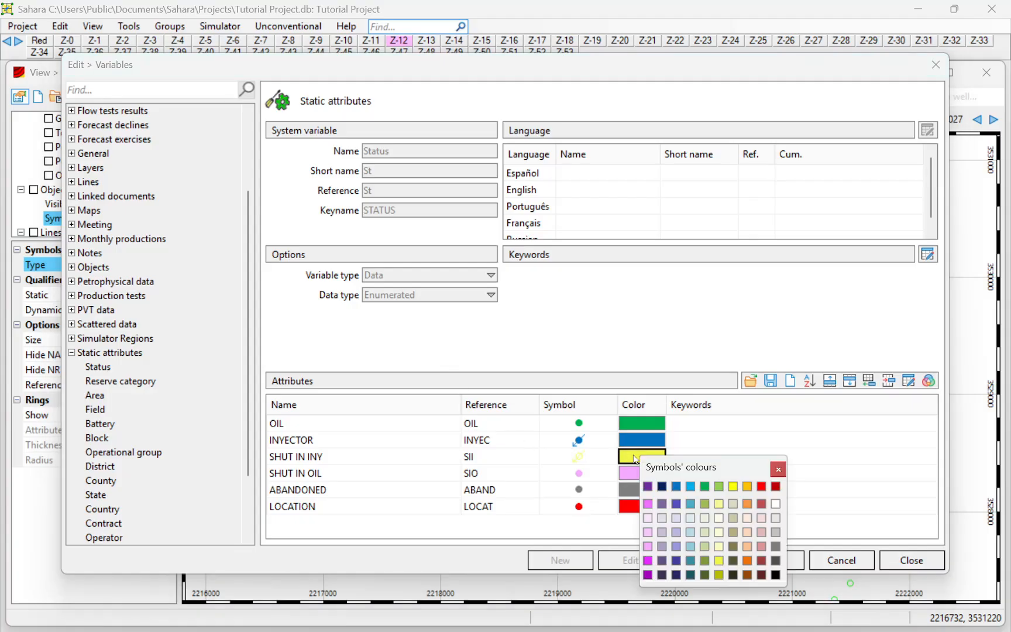
pyautogui.click(676, 487)
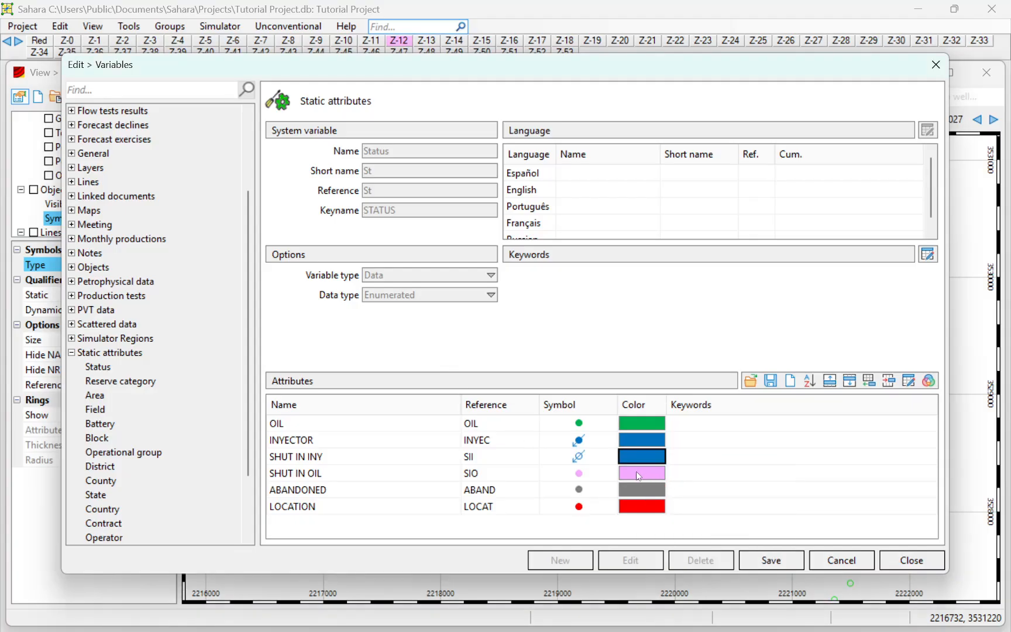
# - Give the SHUT IN OIL status the plain open circle and colour it the same green as OIL
pyautogui.click(598, 474)
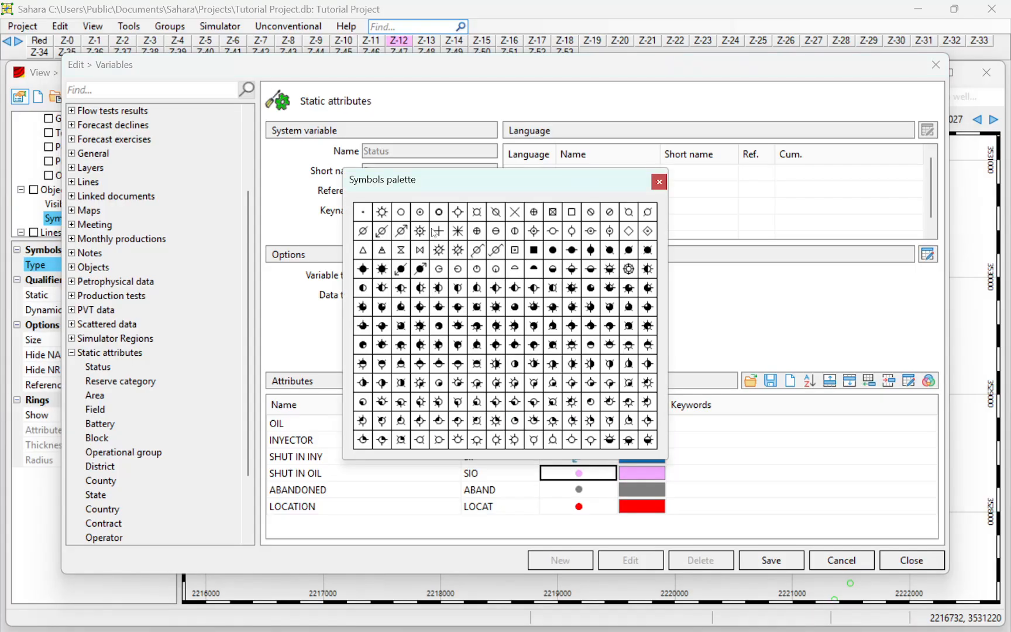
pyautogui.click(402, 213)
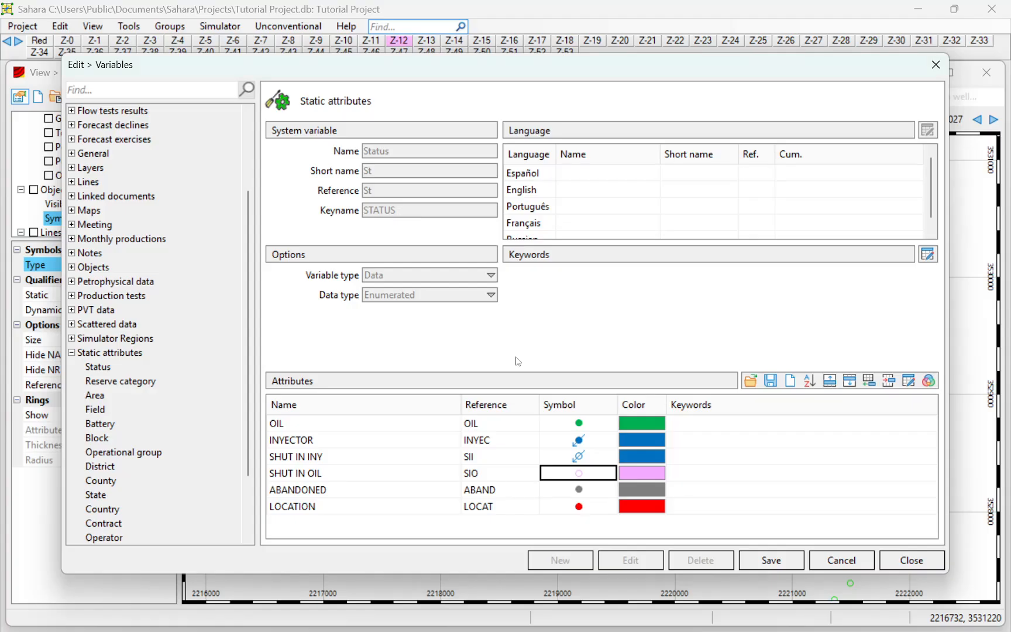
pyautogui.click(641, 474)
pyautogui.click(717, 512)
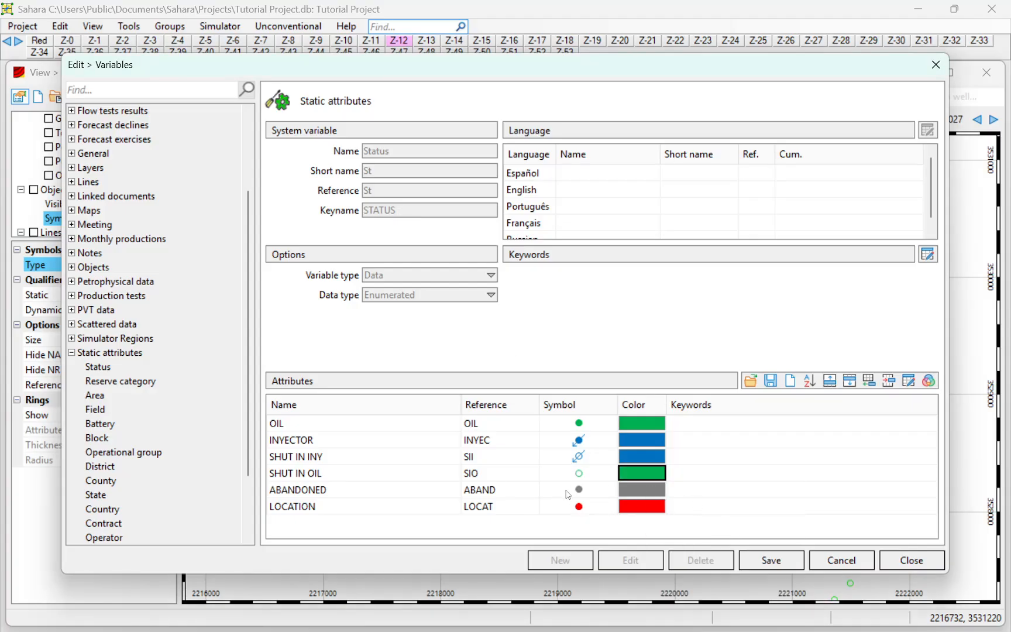
# - Give the ABANDONED status the open circle with four outward ticks and colour it black
pyautogui.click(596, 493)
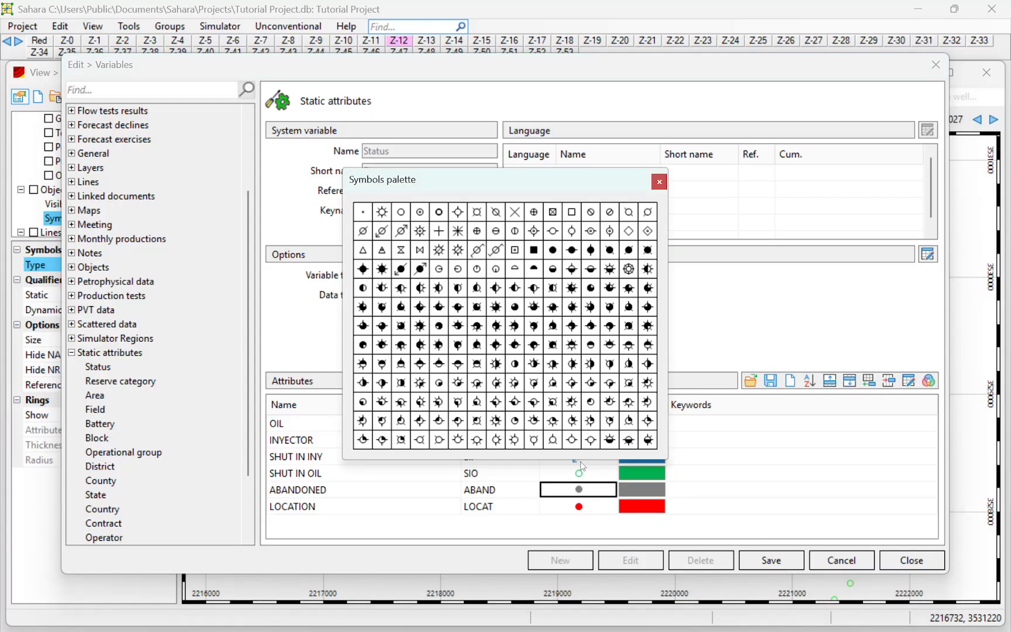
pyautogui.click(457, 214)
pyautogui.click(637, 489)
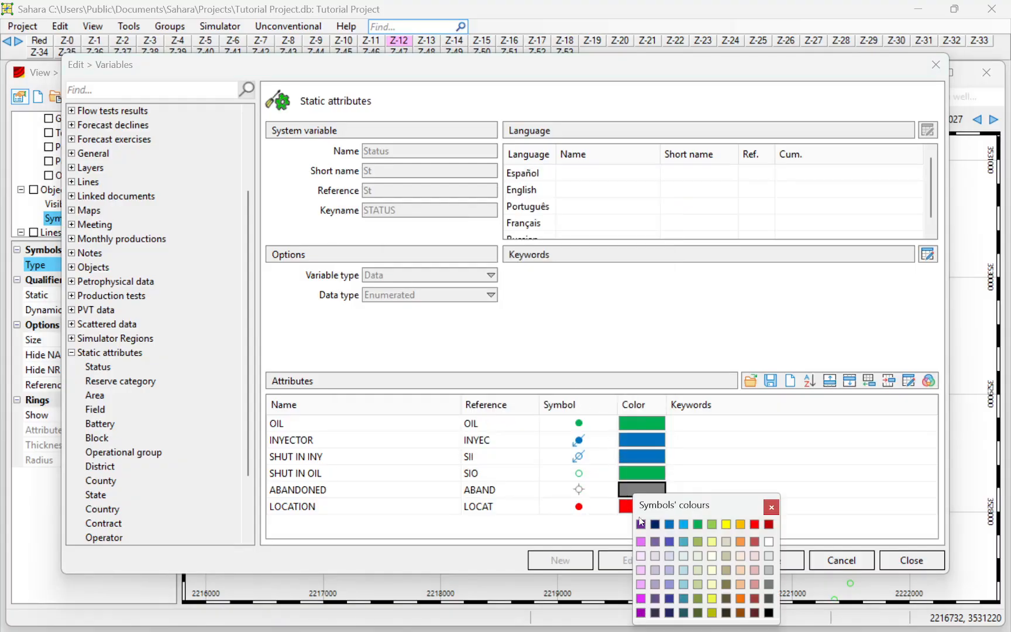
pyautogui.click(771, 612)
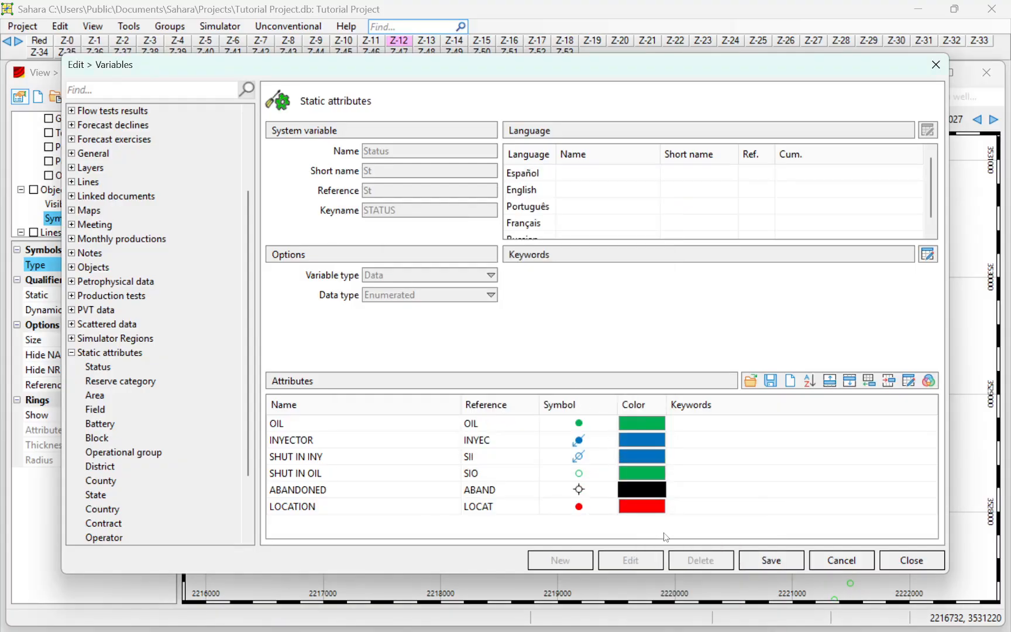
# - Assign the X symbol to the LOCATION status and save the Status attribute's changes
pyautogui.click(587, 505)
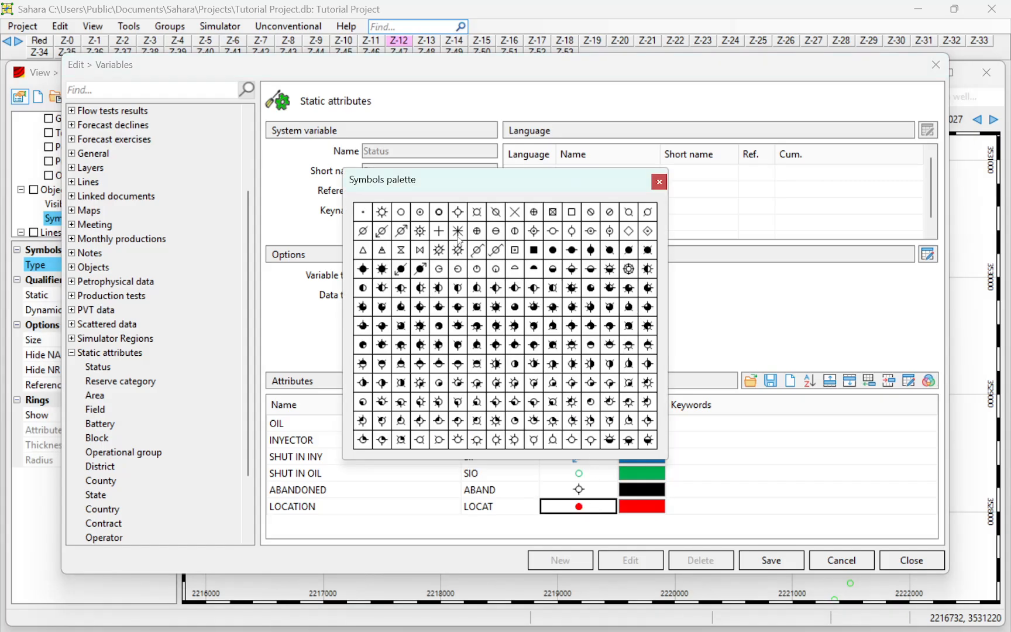
pyautogui.click(514, 213)
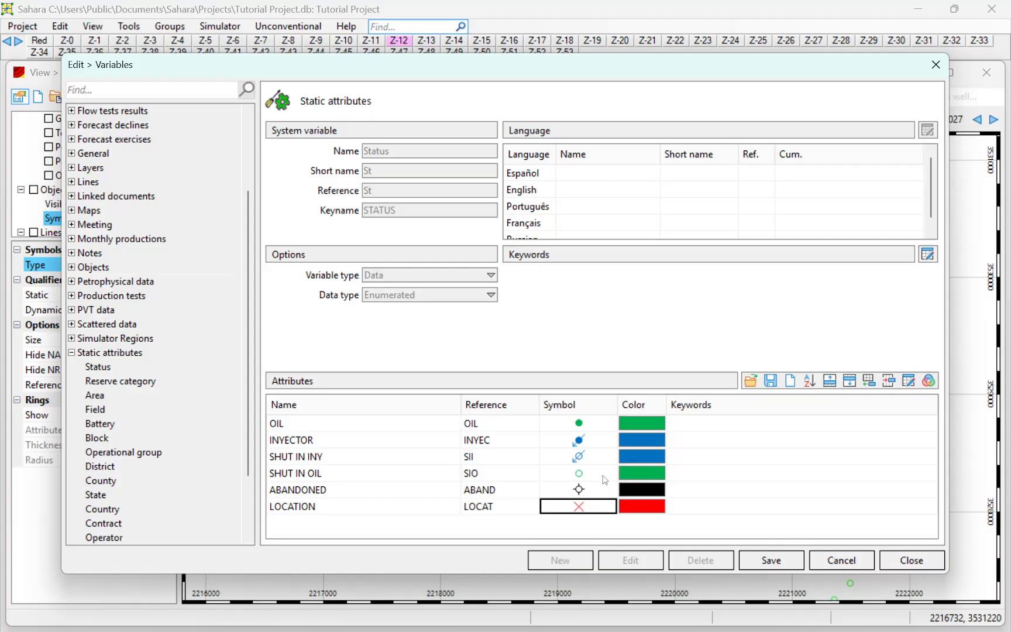
pyautogui.click(764, 556)
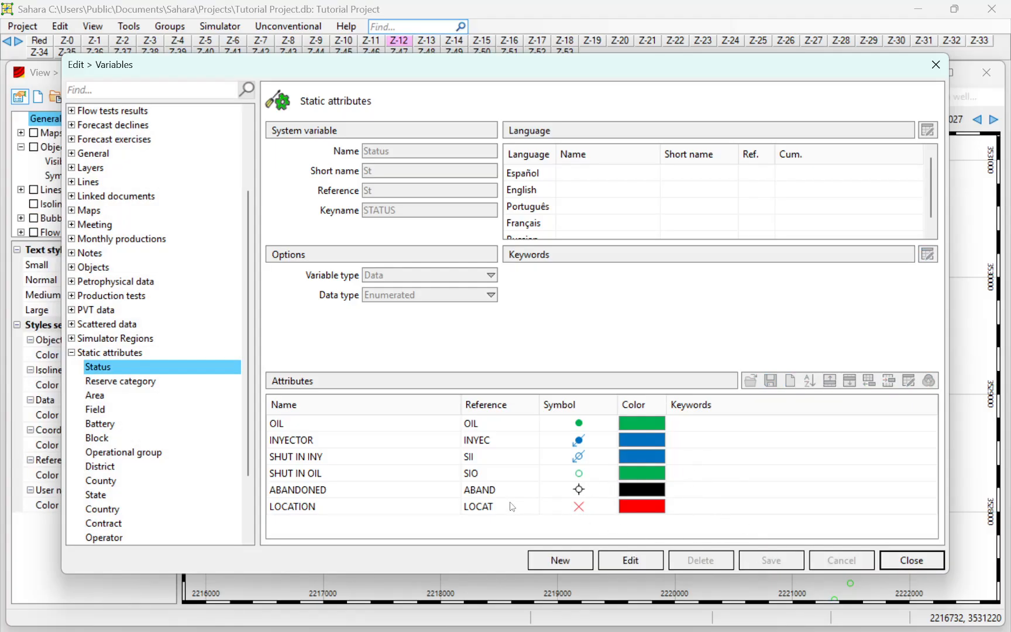